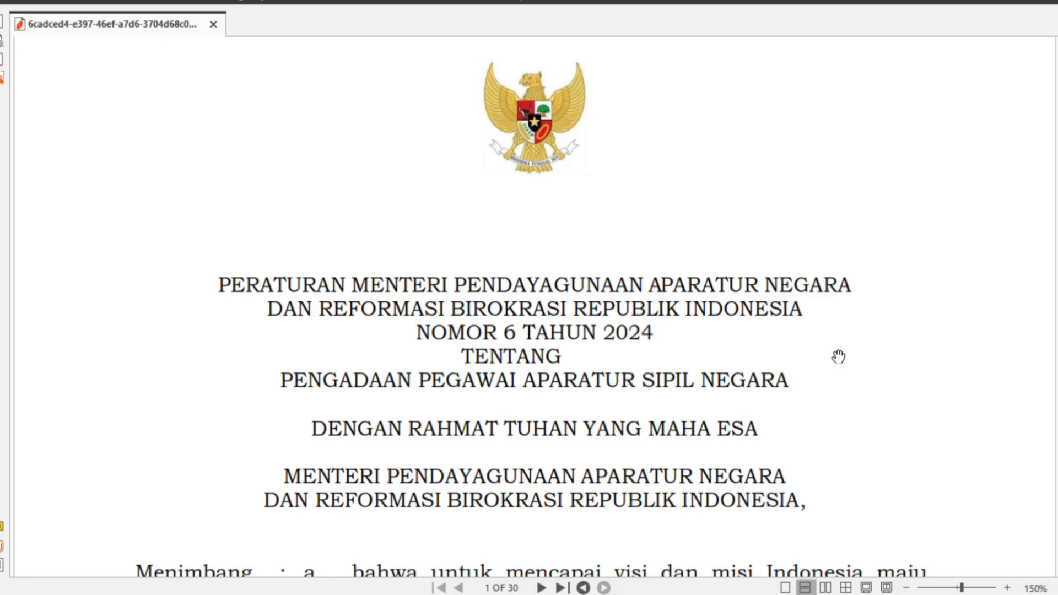
{"action": "scroll", "coordinate": [718, 293], "scroll_direction": "down", "scroll_amount": 2}
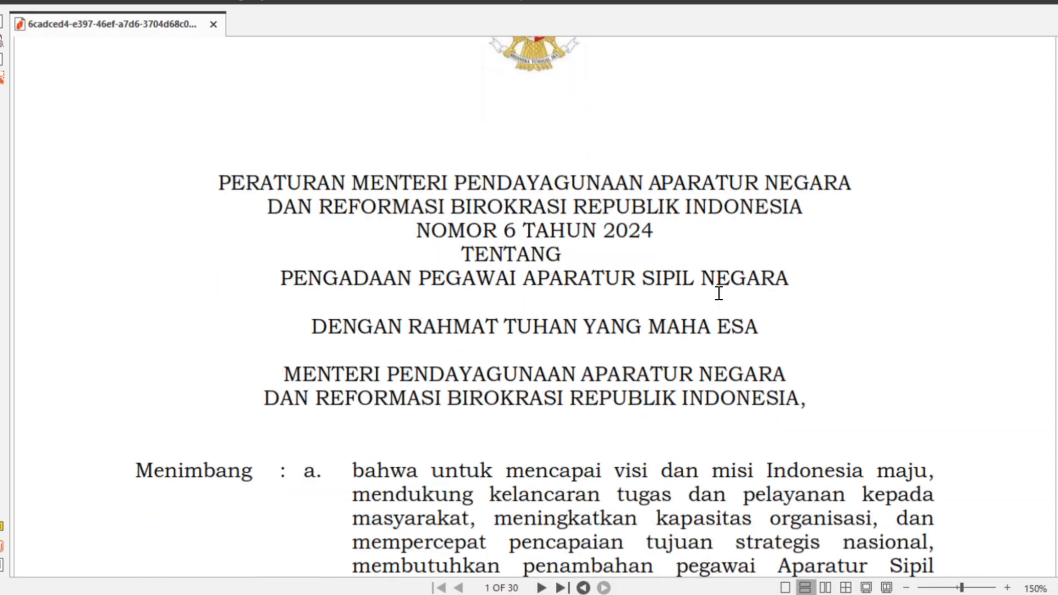
{"action": "scroll", "coordinate": [719, 294], "scroll_direction": "up", "scroll_amount": 3}
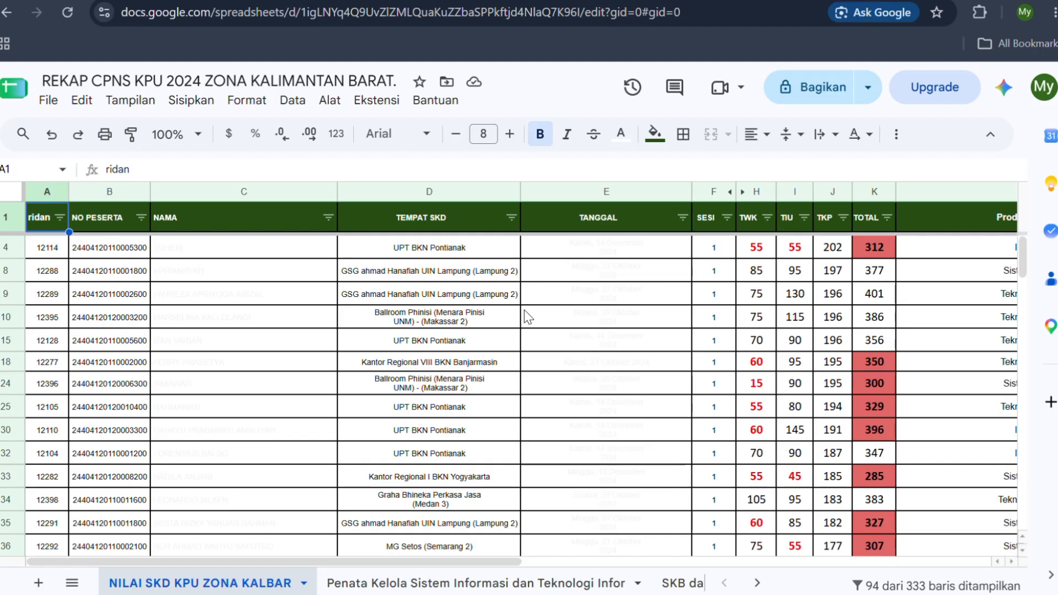
- Find the bold participant record in row 87 and inspect its session, exam date and SKD test location
{"action": "scroll", "coordinate": [525, 315], "scroll_direction": "down", "scroll_amount": 2}
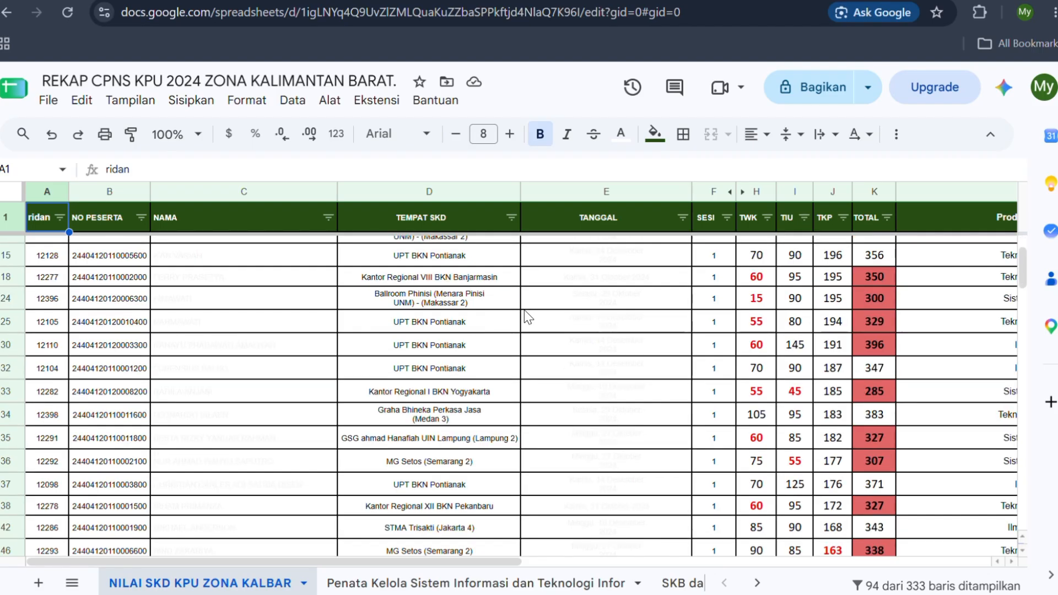
{"action": "scroll", "coordinate": [523, 310], "scroll_direction": "down", "scroll_amount": 2}
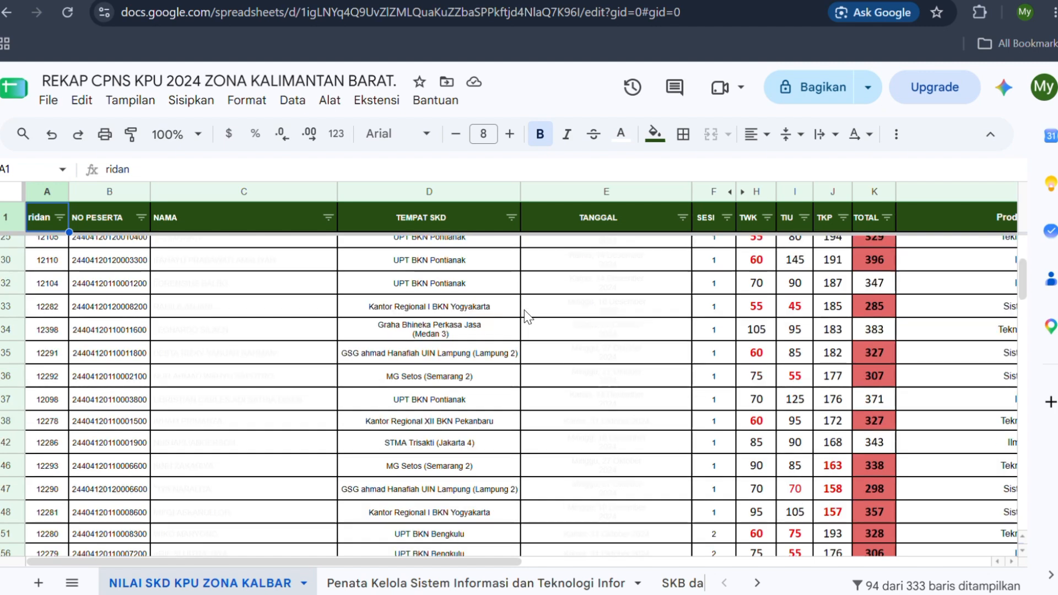
{"action": "scroll", "coordinate": [524, 310], "scroll_direction": "down", "scroll_amount": 2}
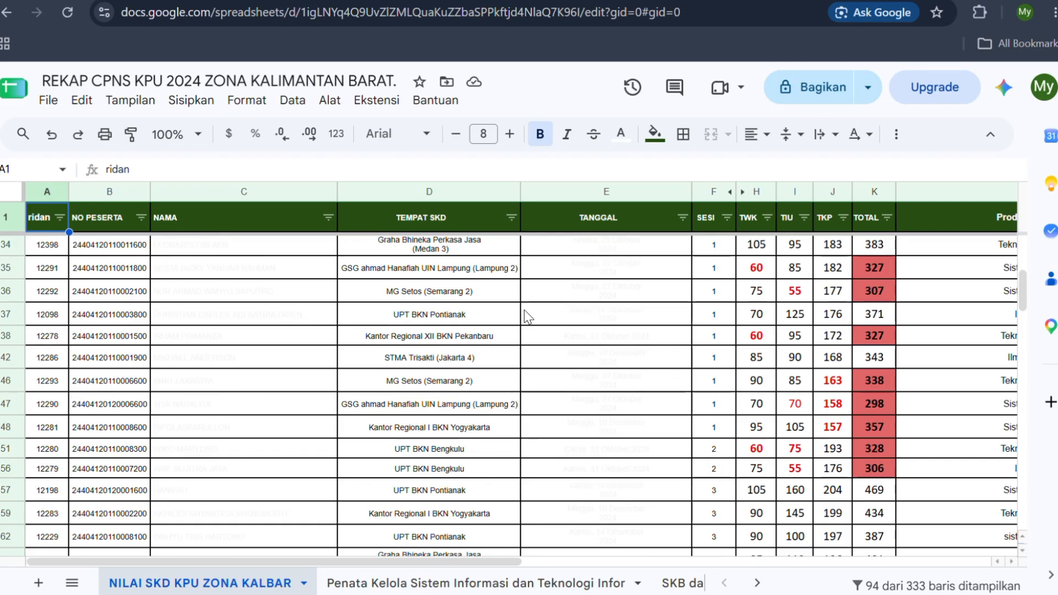
{"action": "scroll", "coordinate": [524, 309], "scroll_direction": "down", "scroll_amount": 4}
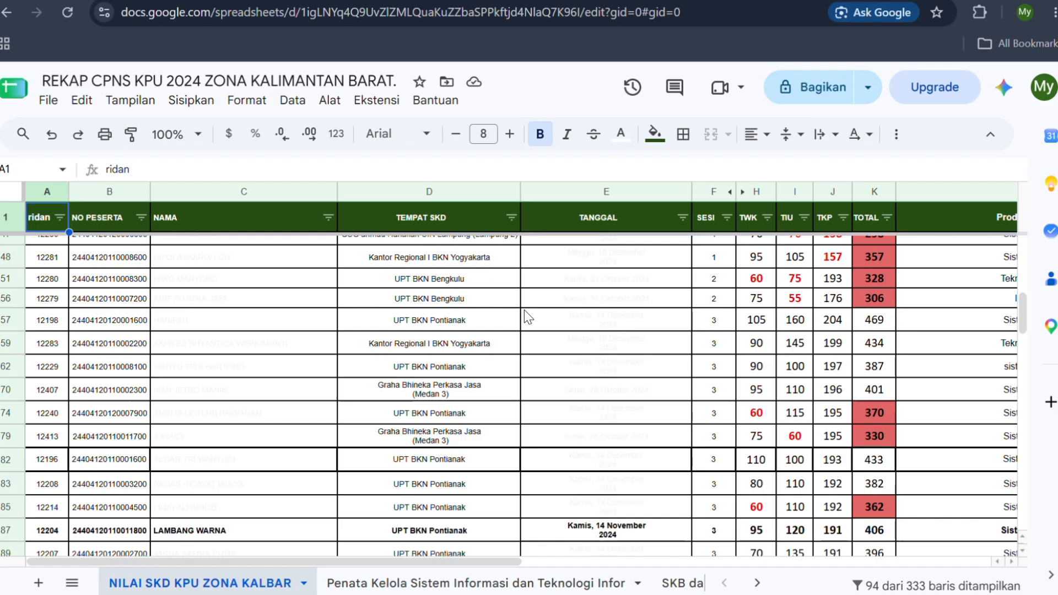
{"action": "scroll", "coordinate": [524, 310], "scroll_direction": "down", "scroll_amount": 4}
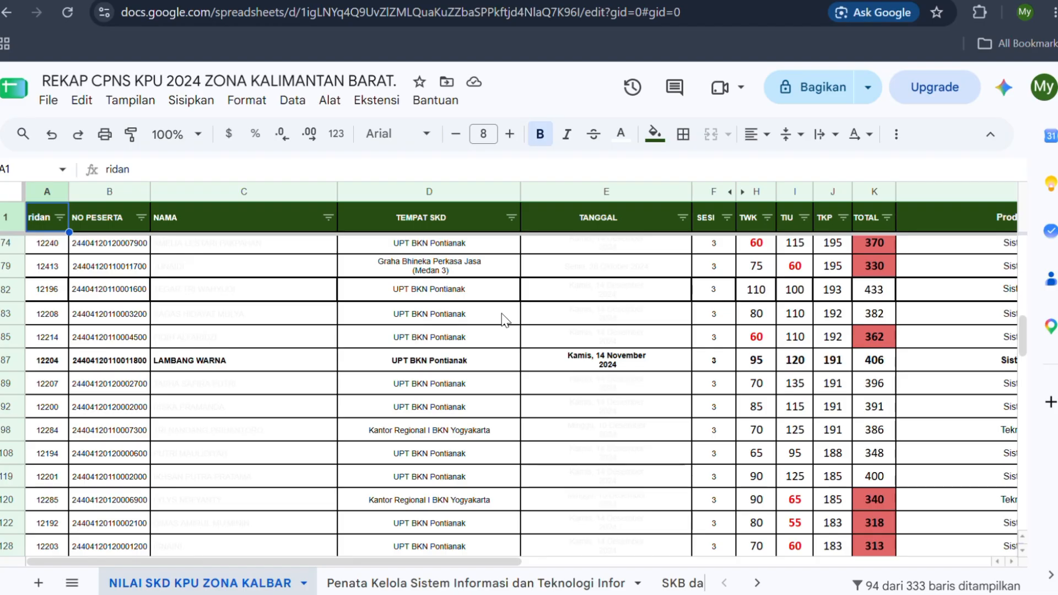
{"action": "left_click", "coordinate": [715, 362]}
{"action": "left_click", "coordinate": [629, 368]}
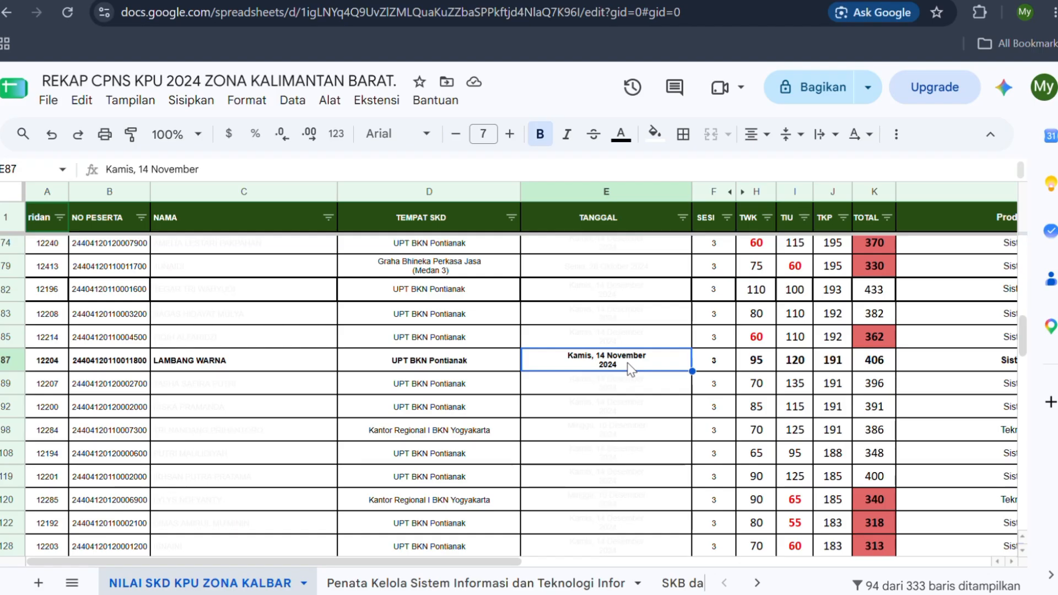
{"action": "left_click", "coordinate": [486, 361]}
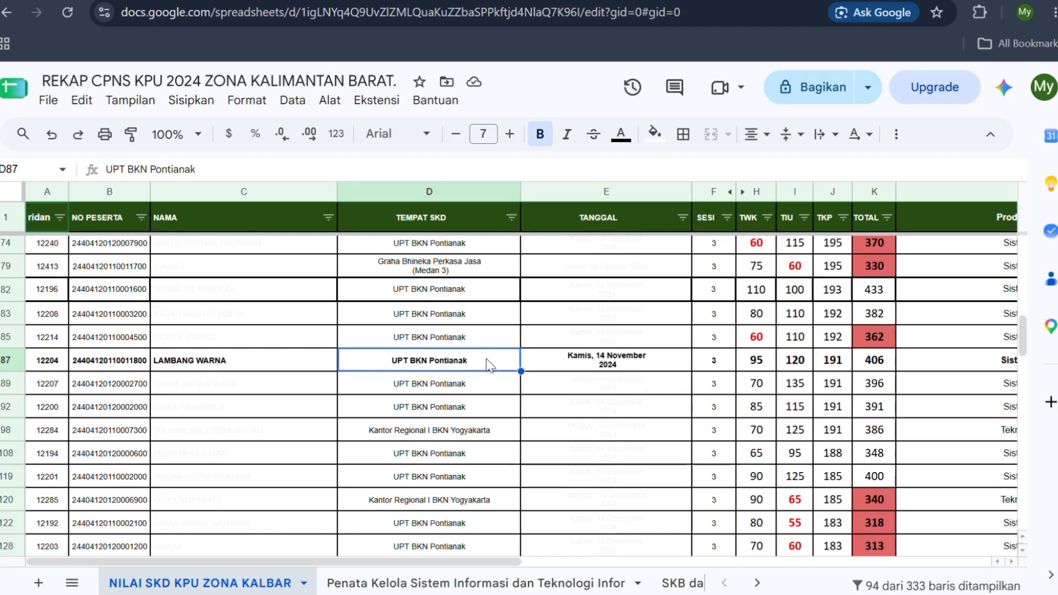
- Select the TWK, TIU and TKP scores in row 87 together to check their sum
{"action": "left_click", "coordinate": [756, 364]}
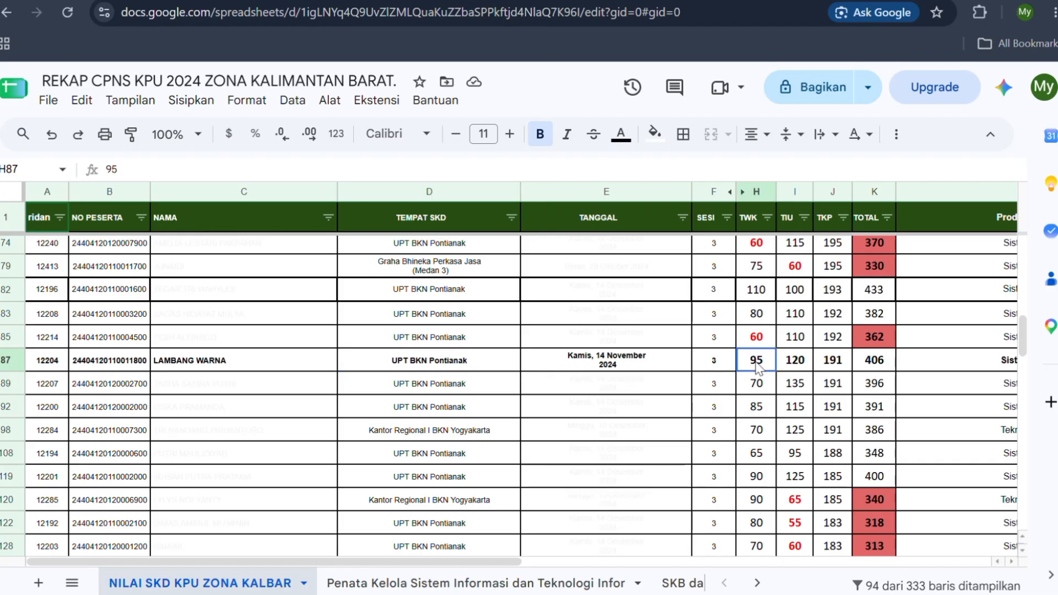
{"action": "left_click_drag", "start_coordinate": [757, 364], "coordinate": [832, 368]}
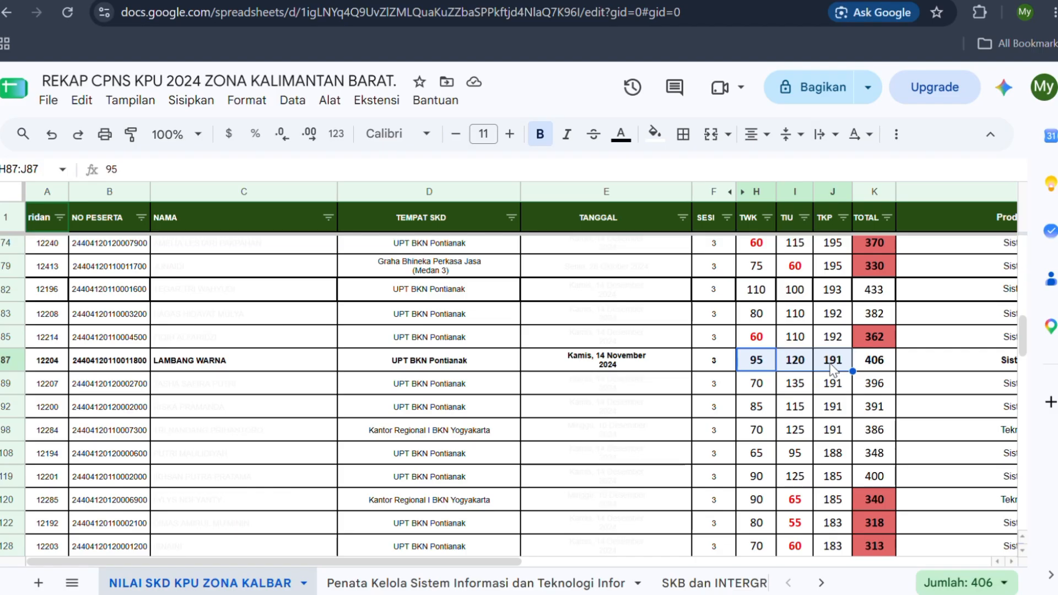
- Examine the red-marked TWK, TIU and total scores of the participants in the rows around row 87
{"action": "left_click", "coordinate": [870, 342]}
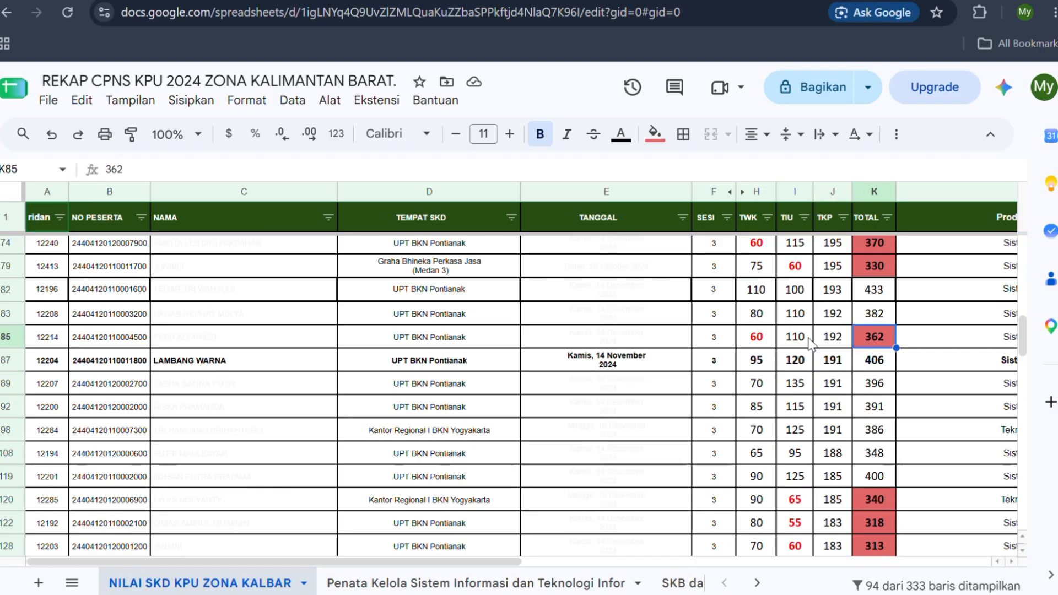
{"action": "left_click", "coordinate": [761, 339]}
{"action": "left_click", "coordinate": [794, 269]}
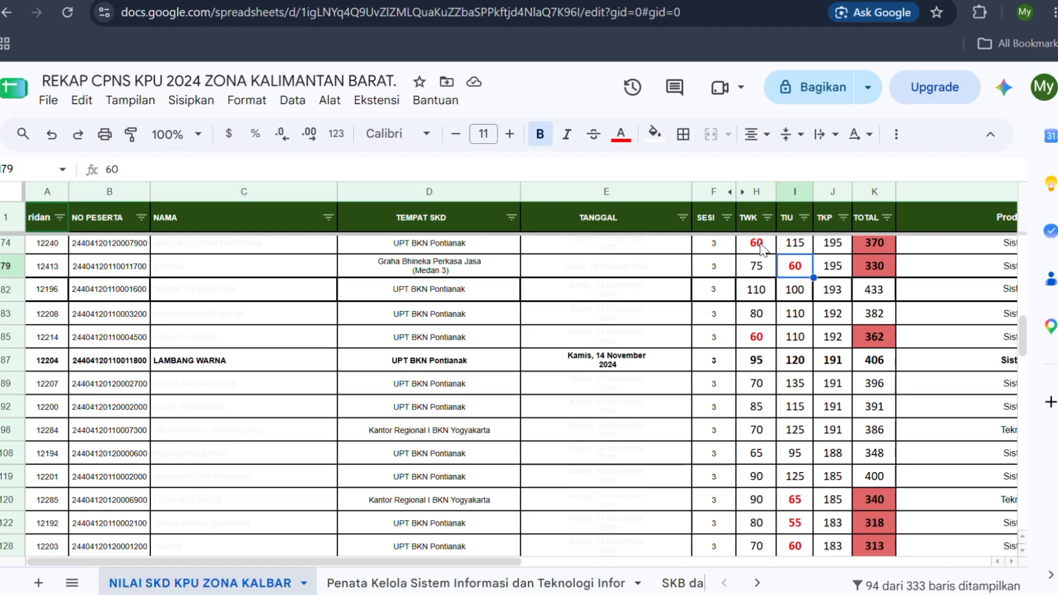
{"action": "left_click", "coordinate": [760, 243]}
{"action": "left_click", "coordinate": [796, 269]}
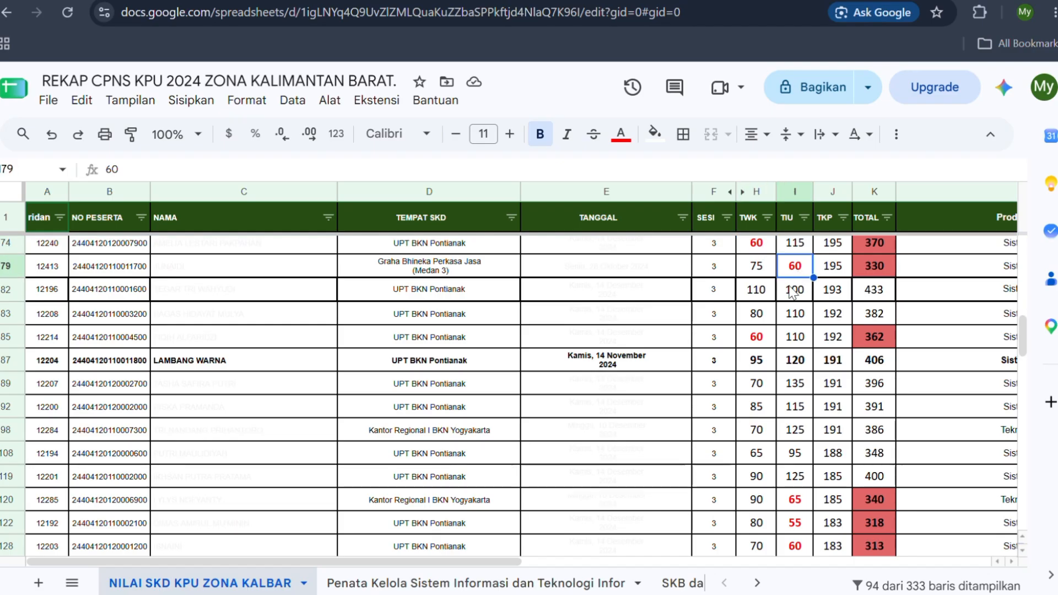
{"action": "left_click", "coordinate": [764, 341]}
{"action": "left_click", "coordinate": [798, 522]}
{"action": "left_click", "coordinate": [802, 545]}
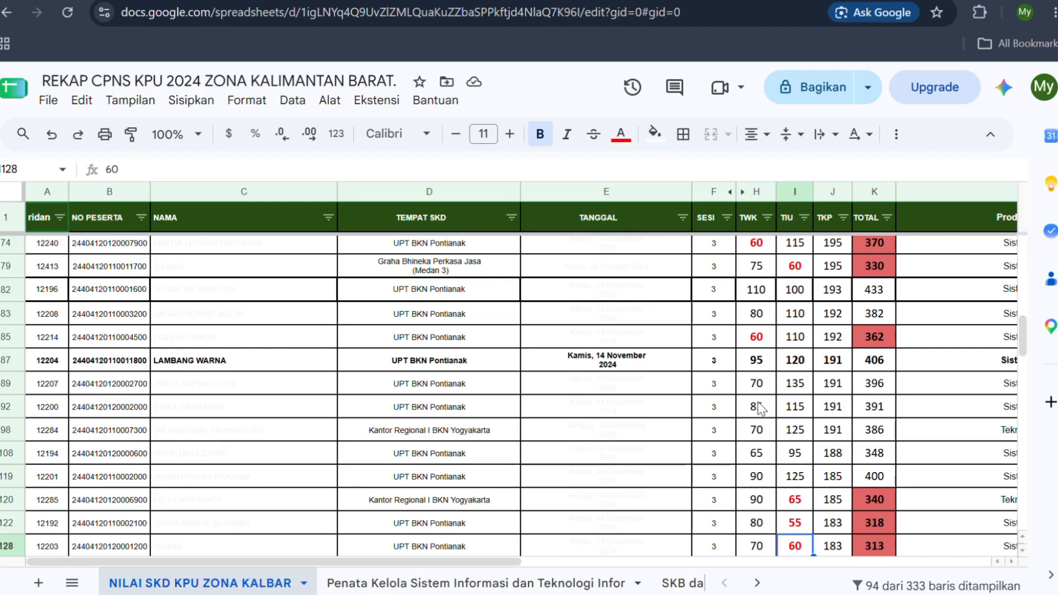
- Review the TWK, TIU and TKP scores in row 87 one by one
{"action": "left_click", "coordinate": [760, 363]}
{"action": "left_click", "coordinate": [798, 362]}
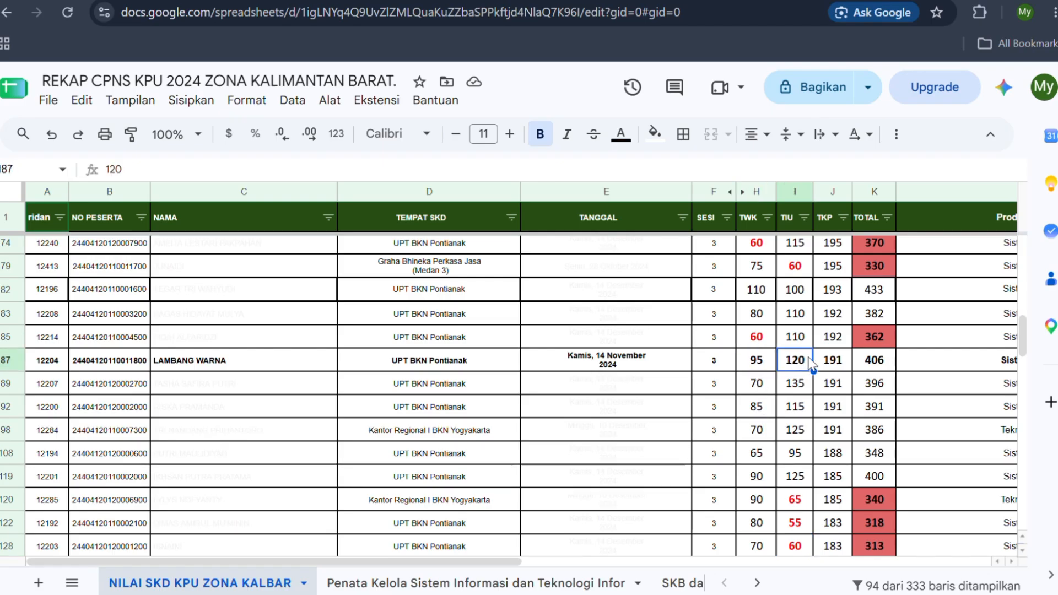
{"action": "left_click", "coordinate": [833, 362]}
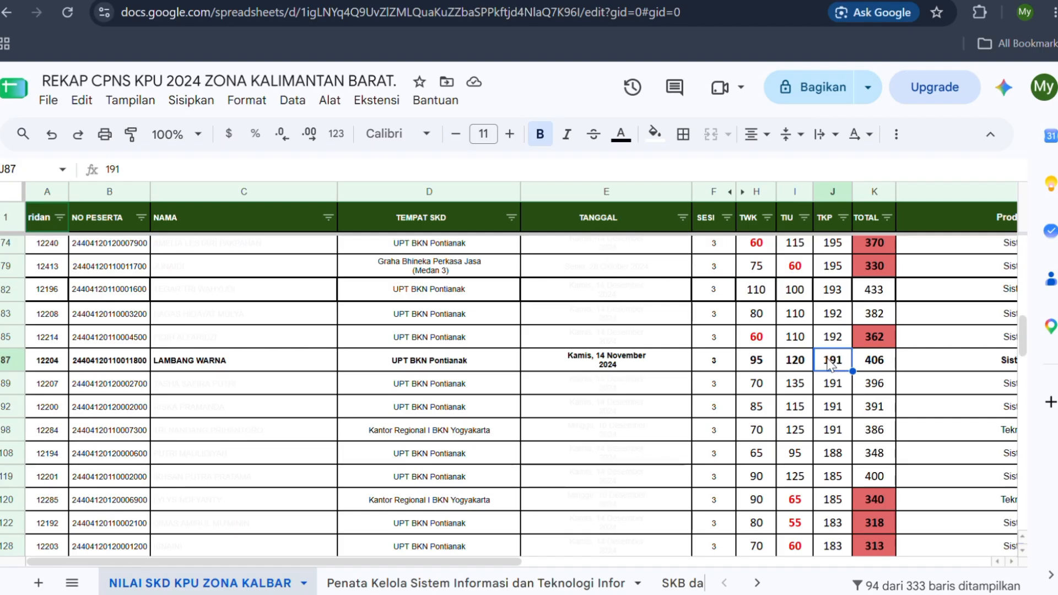
{"action": "left_click", "coordinate": [757, 366]}
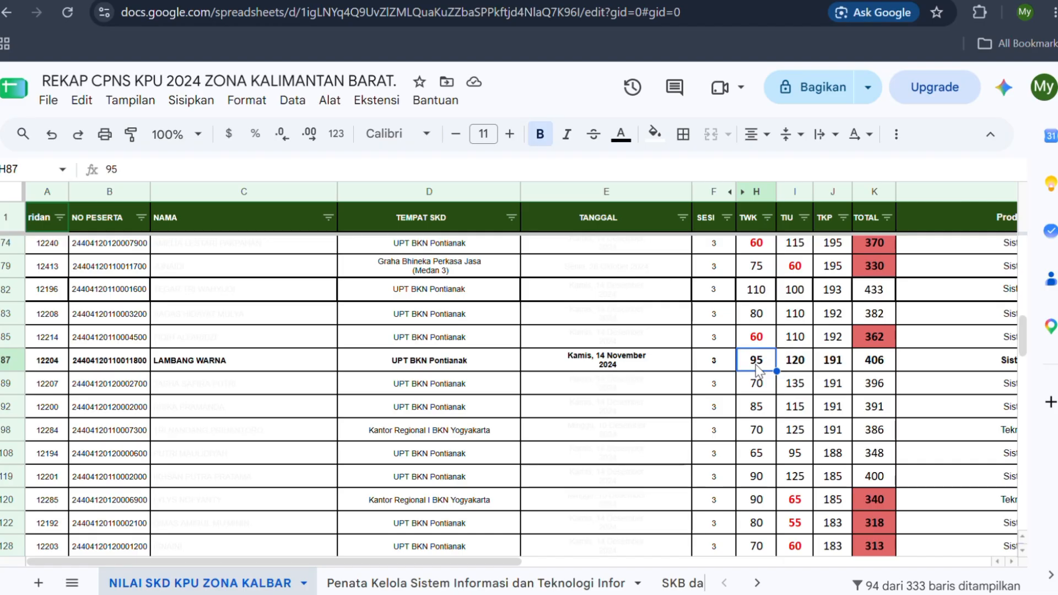
{"action": "left_click", "coordinate": [802, 362]}
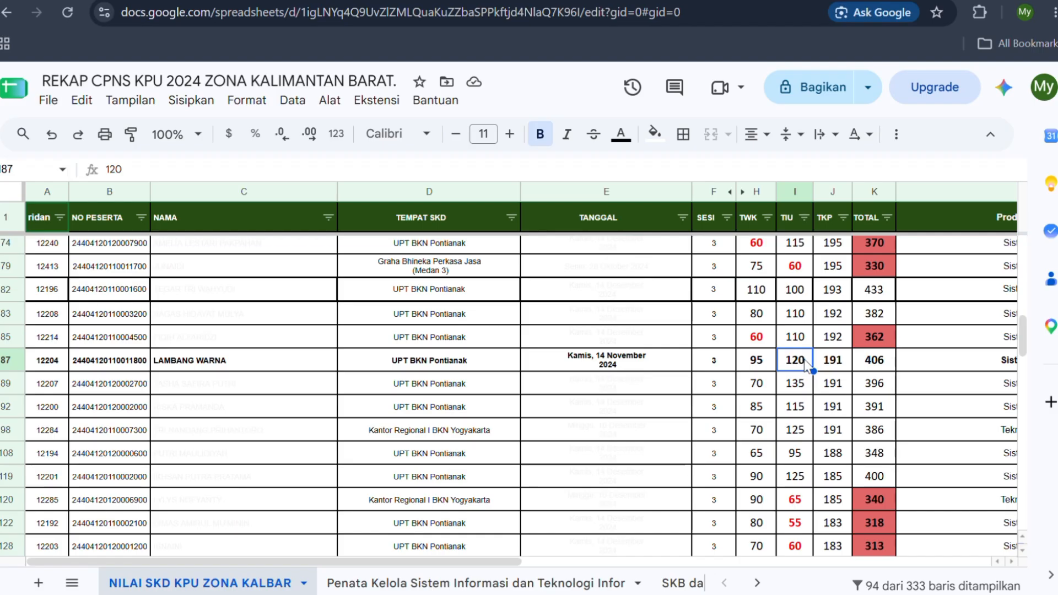
{"action": "left_click", "coordinate": [832, 366]}
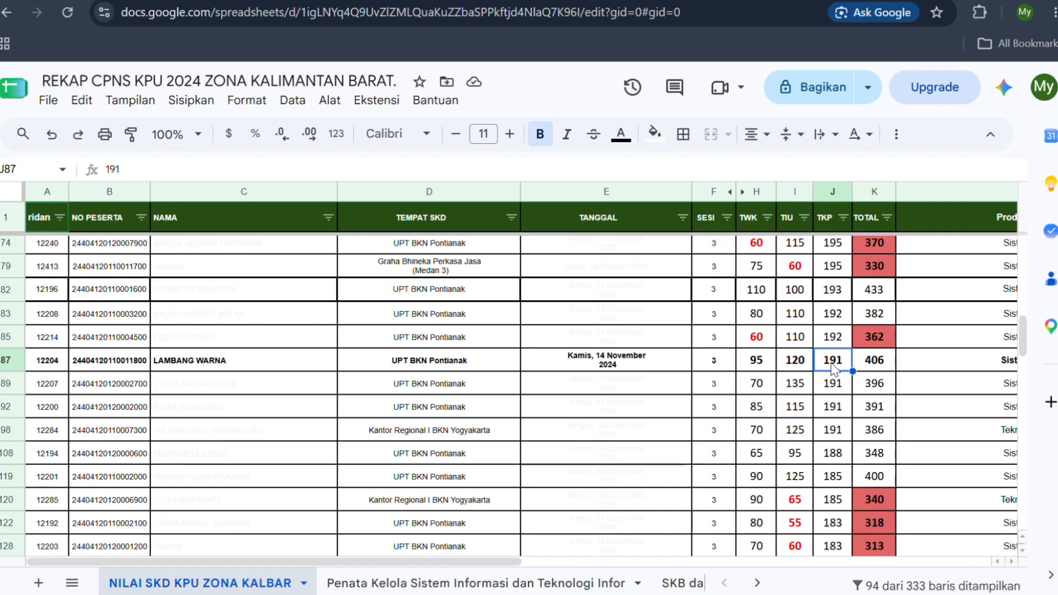
{"action": "left_click", "coordinate": [756, 368]}
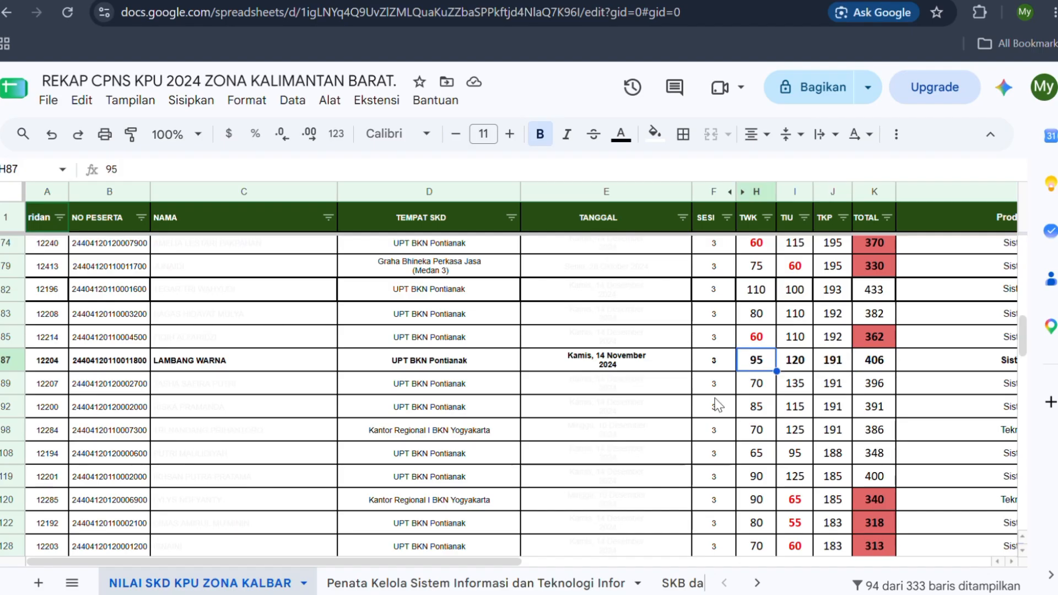
- Open the Windows Calculator and multiply 30 by 5 for the maximum TWK score
{"action": "left_click", "coordinate": [364, 592]}
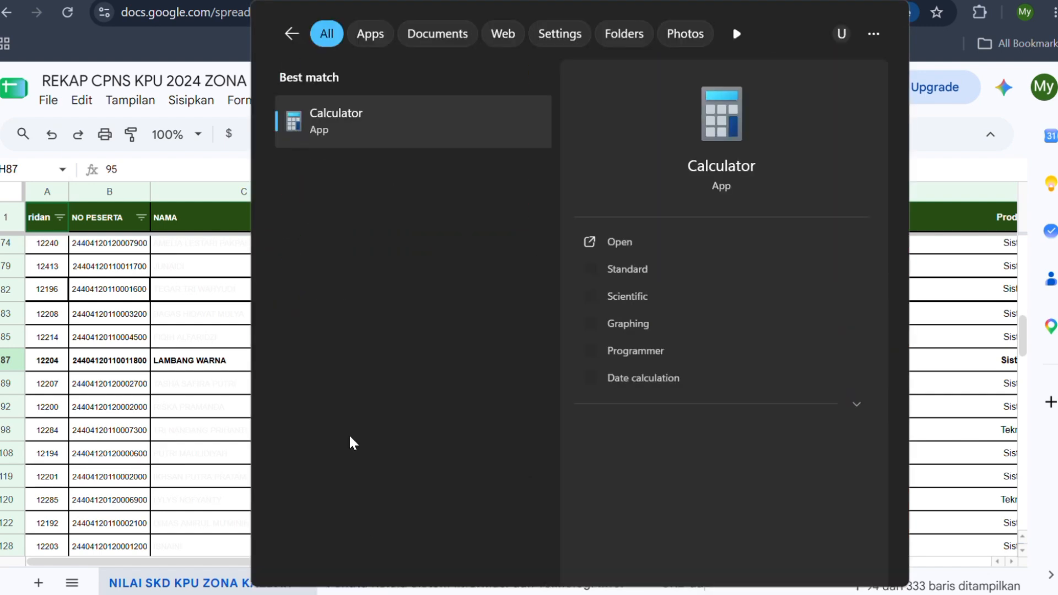
{"action": "left_click", "coordinate": [356, 132]}
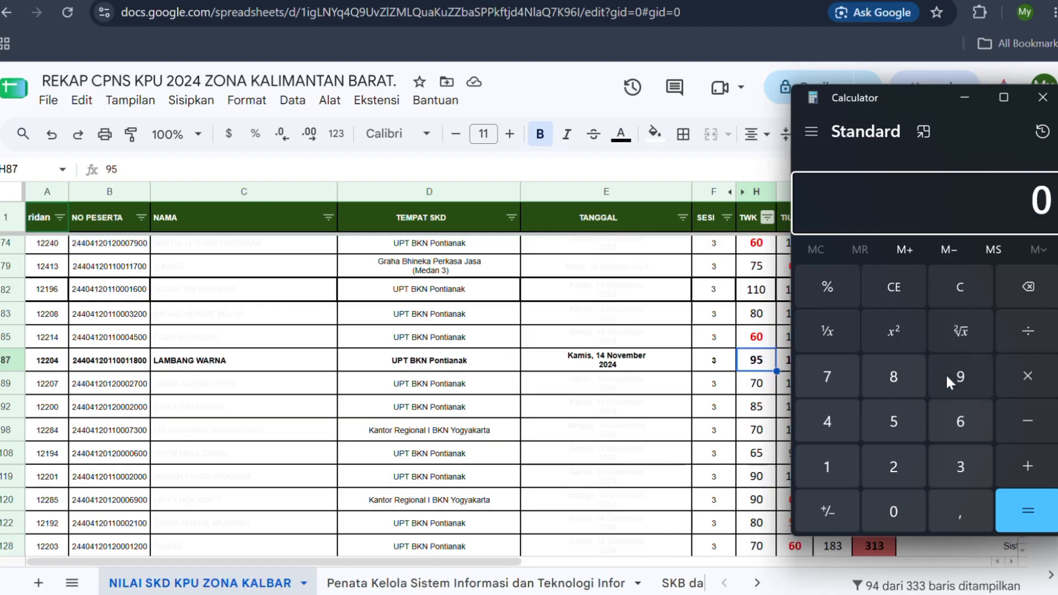
{"action": "type", "text": "30"}
{"action": "key", "text": "asterisk"}
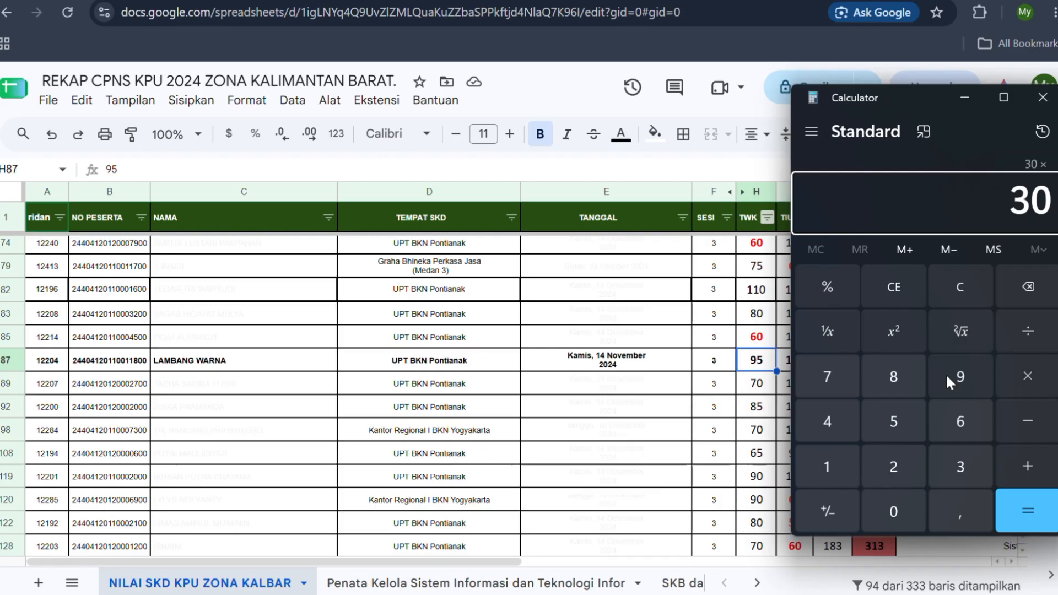
{"action": "type", "text": "5"}
{"action": "key", "text": "Return"}
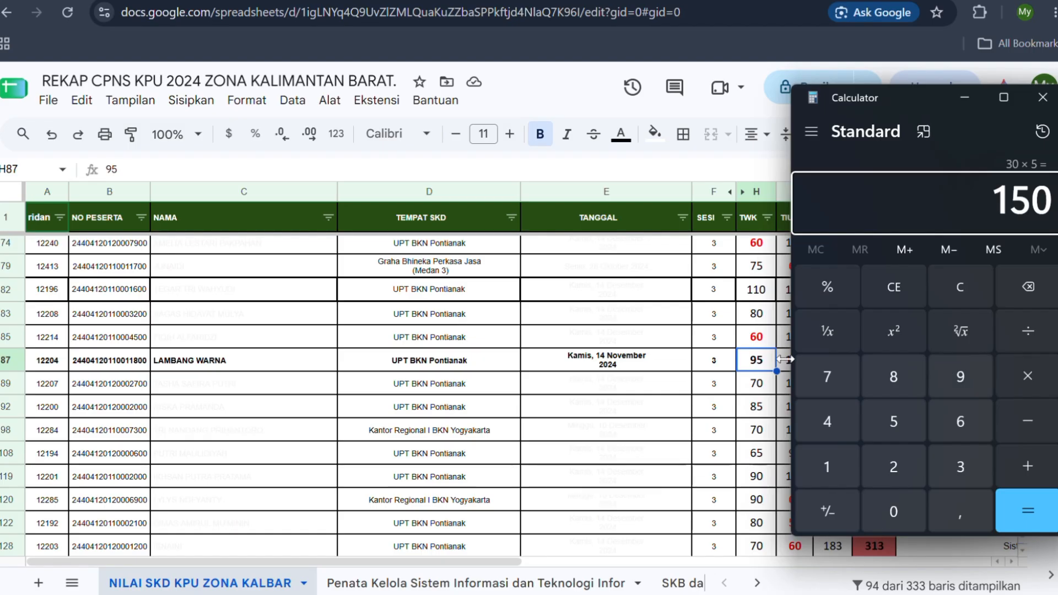
- Clear the calculator and multiply 19 by 5 to work out the TWK score in row 87
{"action": "left_click", "coordinate": [895, 295]}
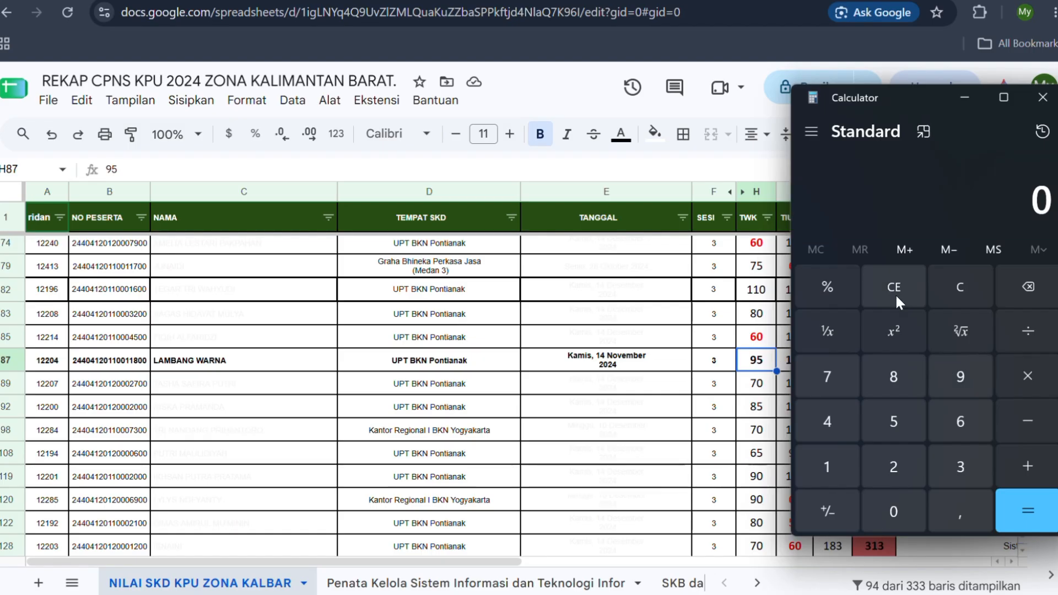
{"action": "type", "text": "19"}
{"action": "type", "text": "*"}
{"action": "type", "text": "5"}
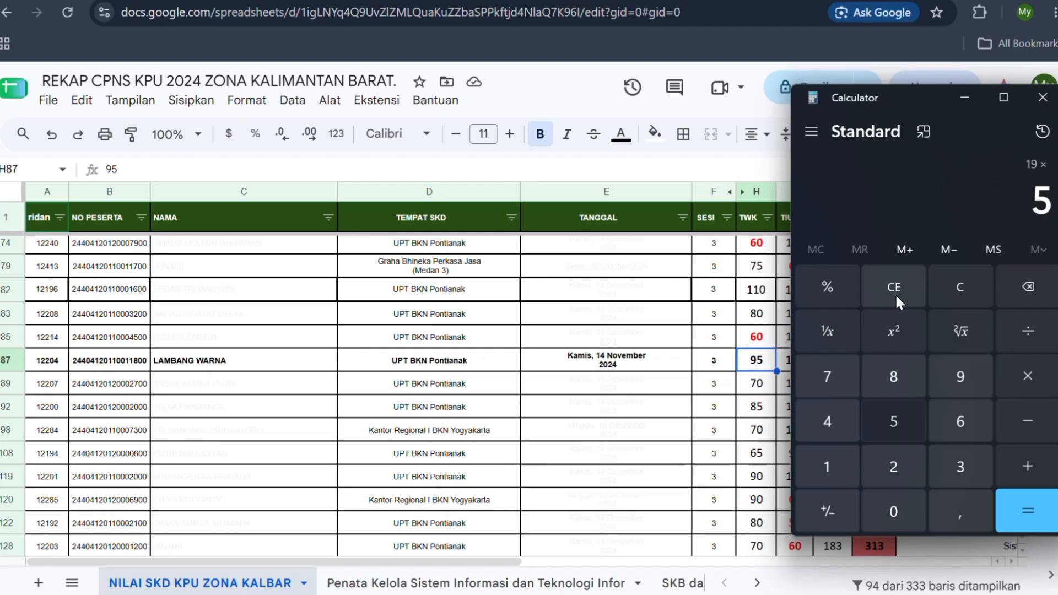
{"action": "key", "text": "Return"}
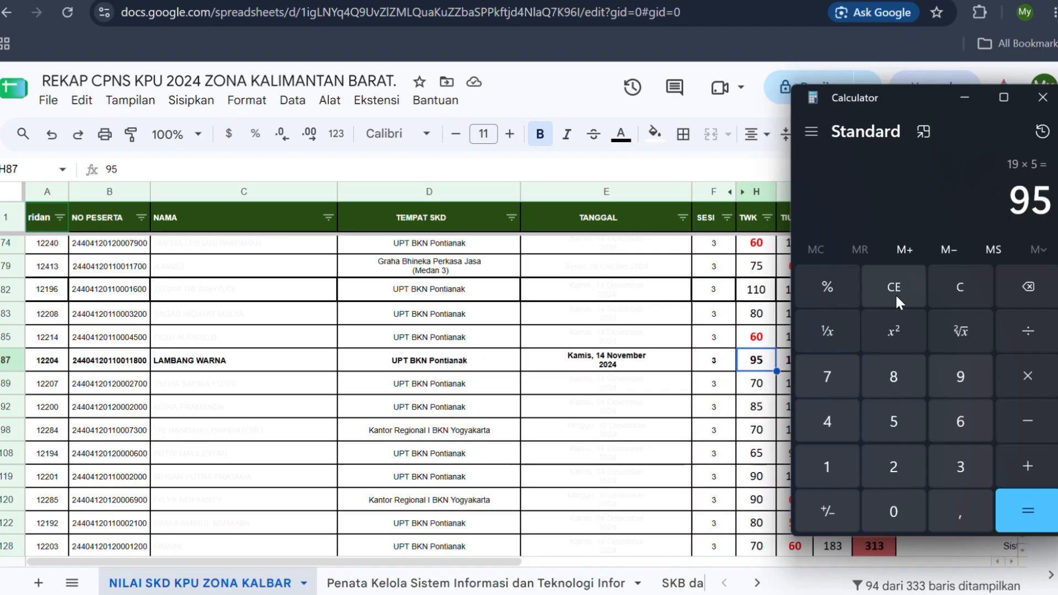
- Select the TIU score in row 87, move the calculator clear of the score columns and multiply 35 by 5
{"action": "left_click", "coordinate": [784, 364]}
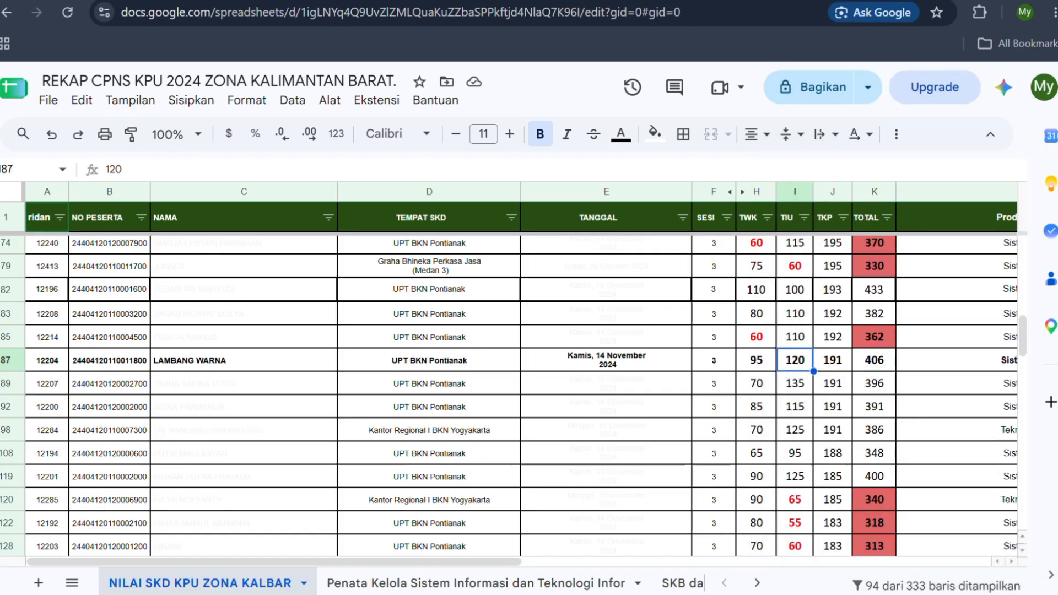
{"action": "left_click", "coordinate": [758, 594]}
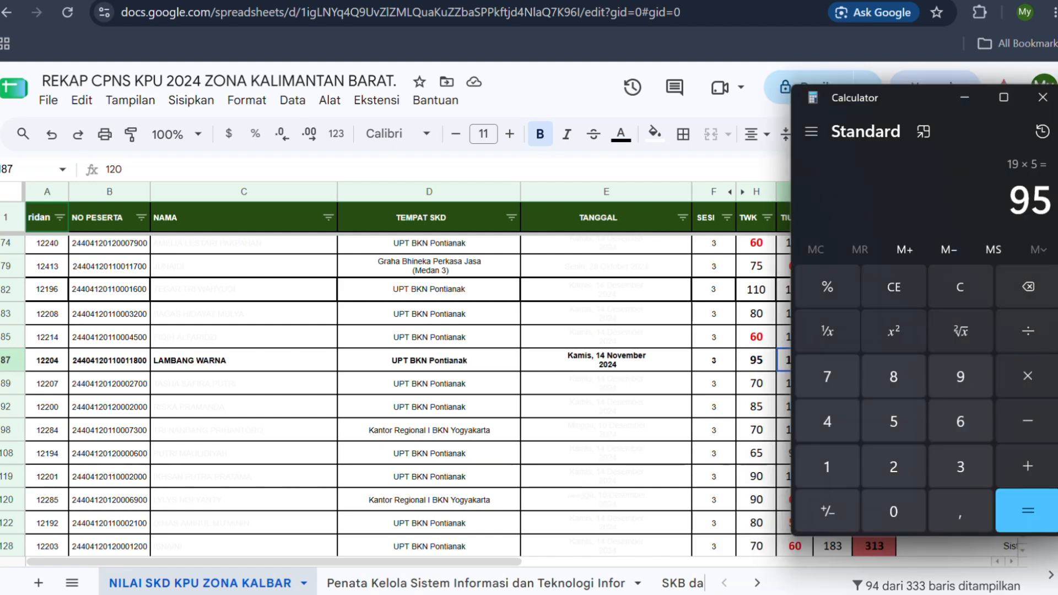
{"action": "left_click", "coordinate": [911, 292]}
{"action": "left_click_drag", "start_coordinate": [897, 91], "coordinate": [557, 122]}
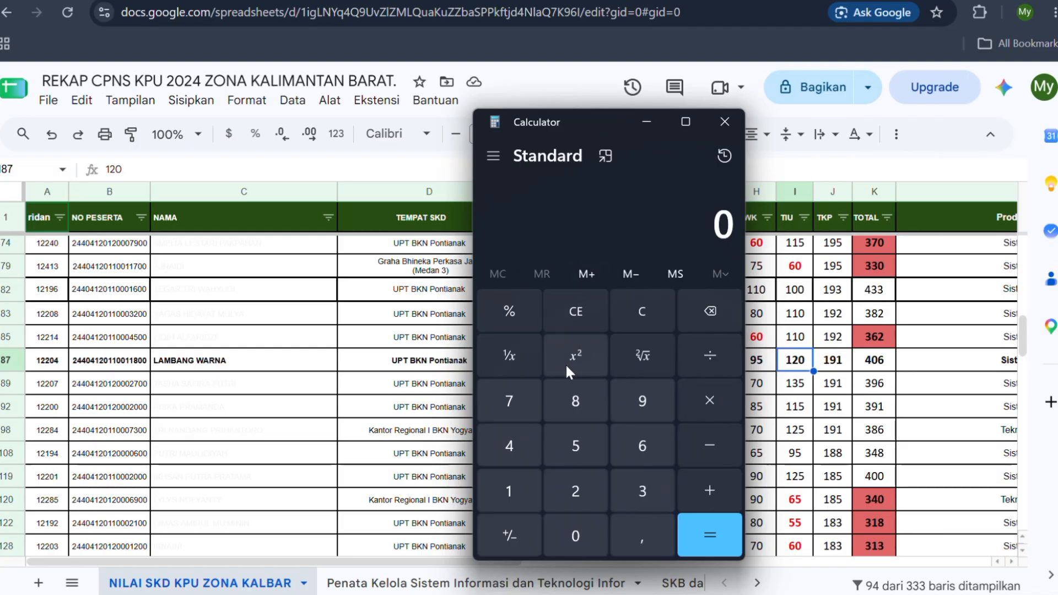
{"action": "type", "text": "35"}
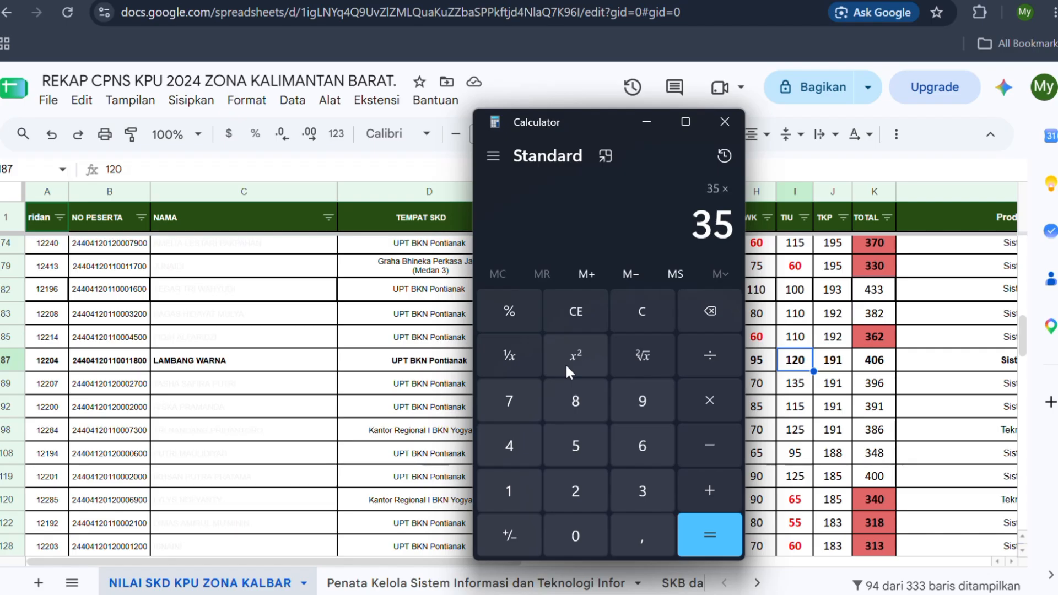
{"action": "type", "text": "*5"}
{"action": "key", "text": "Return"}
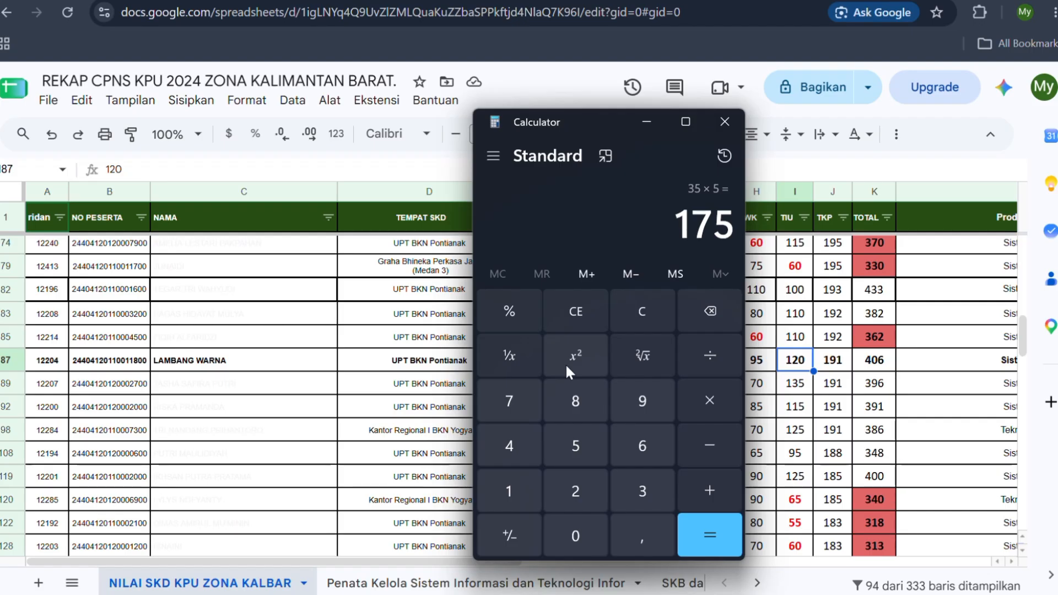
- Clear the calculator, multiply 24 by 5 for the TIU score in row 87, and minimize the calculator
{"action": "left_click", "coordinate": [564, 313]}
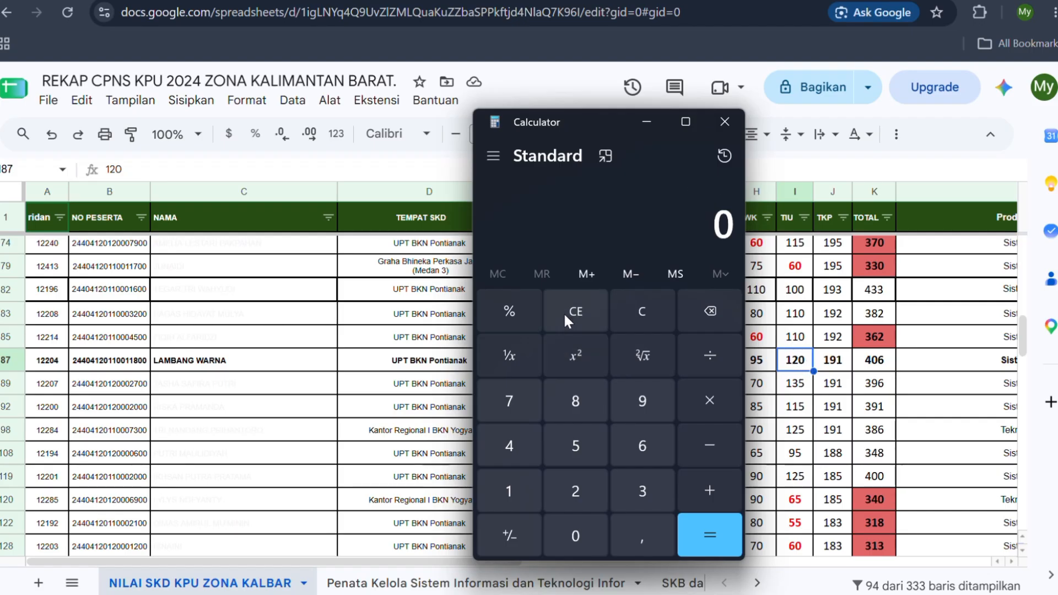
{"action": "type", "text": "24"}
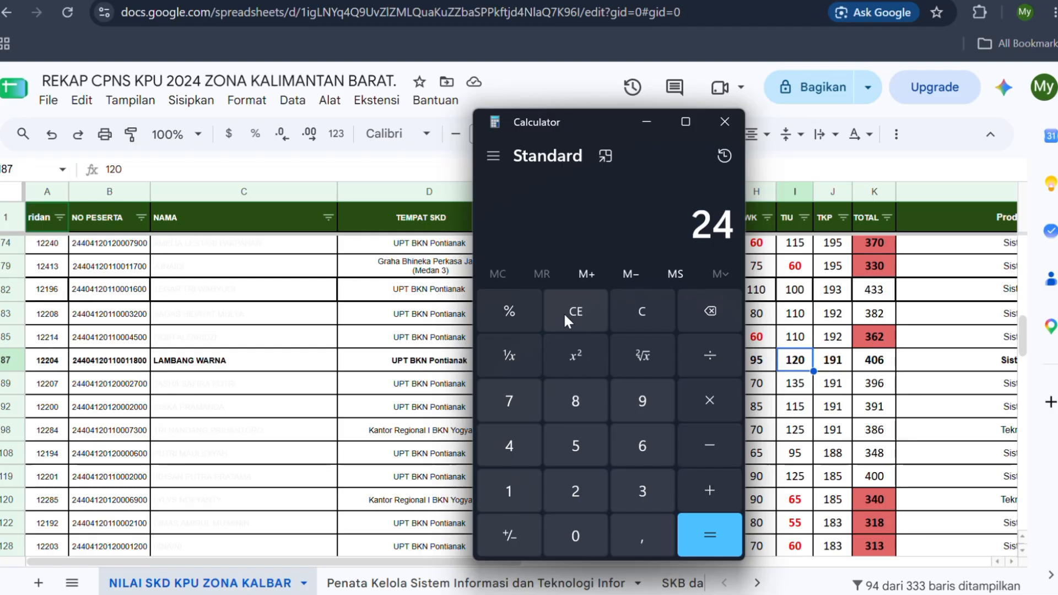
{"action": "type", "text": "*5"}
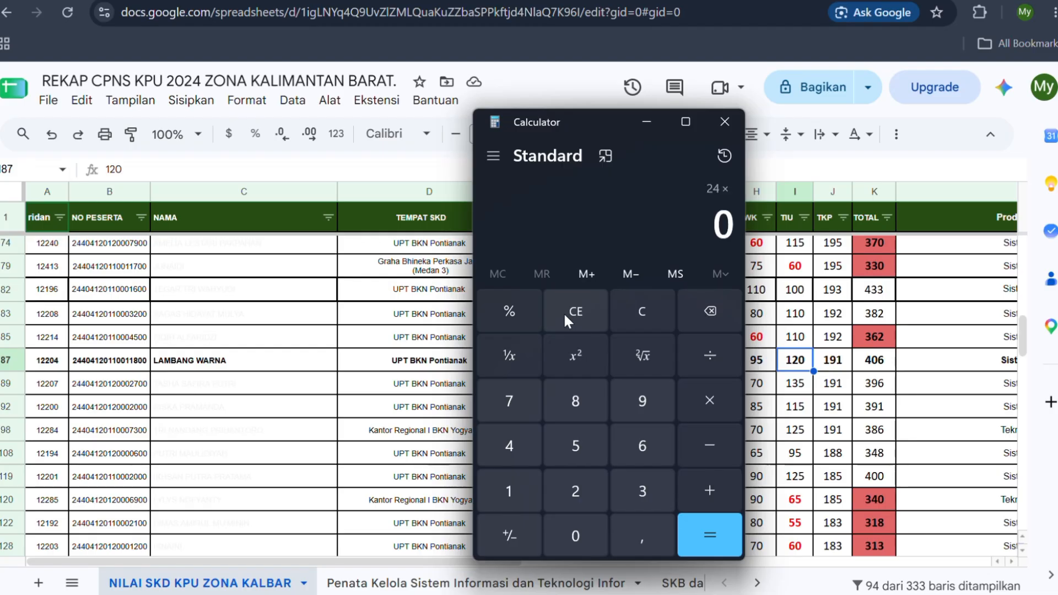
{"action": "key", "text": "Return"}
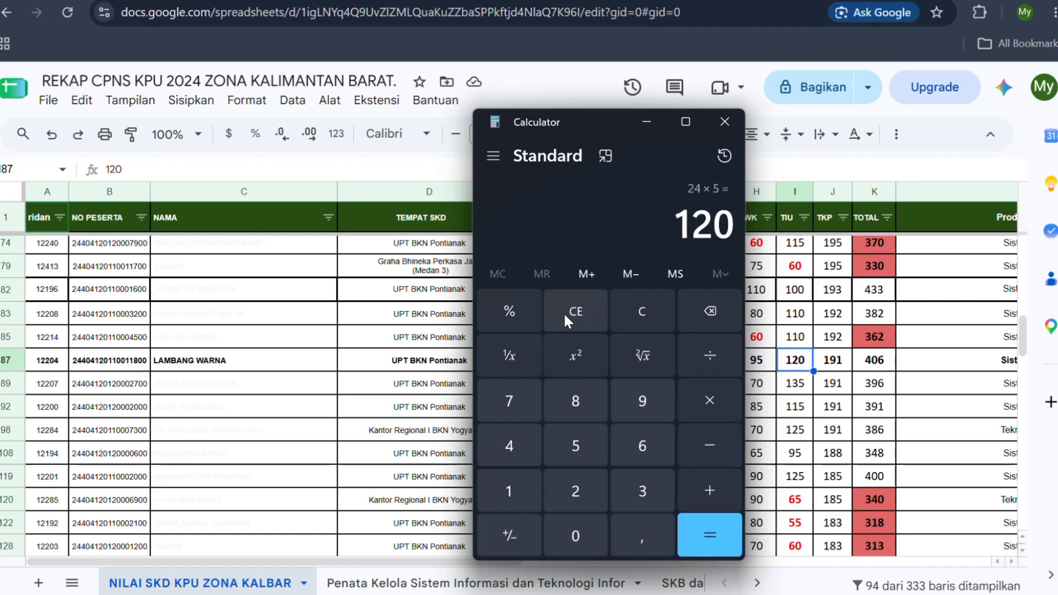
{"action": "left_click", "coordinate": [648, 122]}
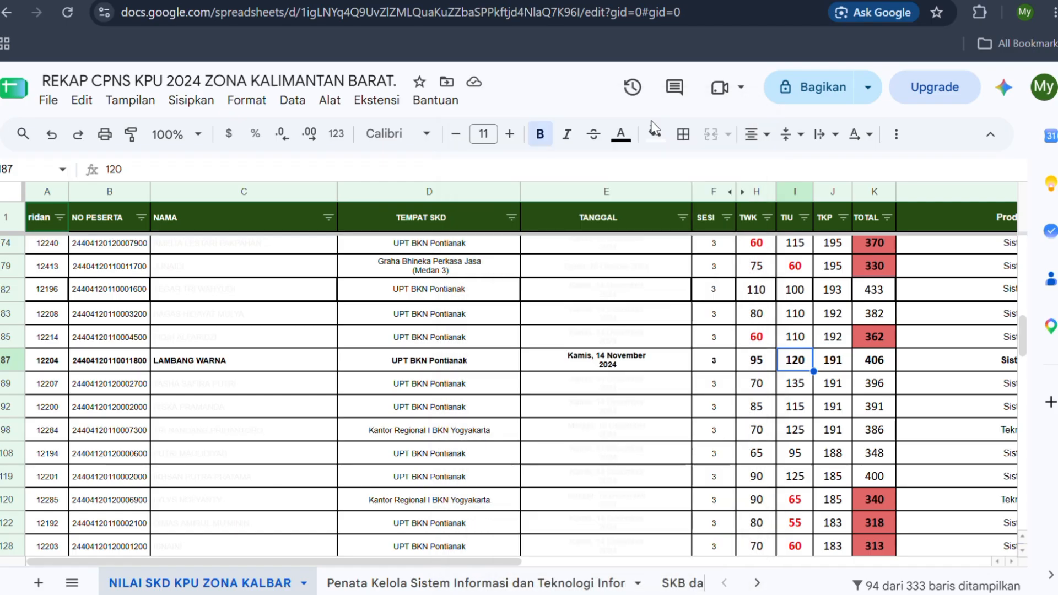
- Review the TKP score and total in row 87, selecting the TWK, TIU and TKP scores together to check their sum
{"action": "left_click", "coordinate": [838, 363]}
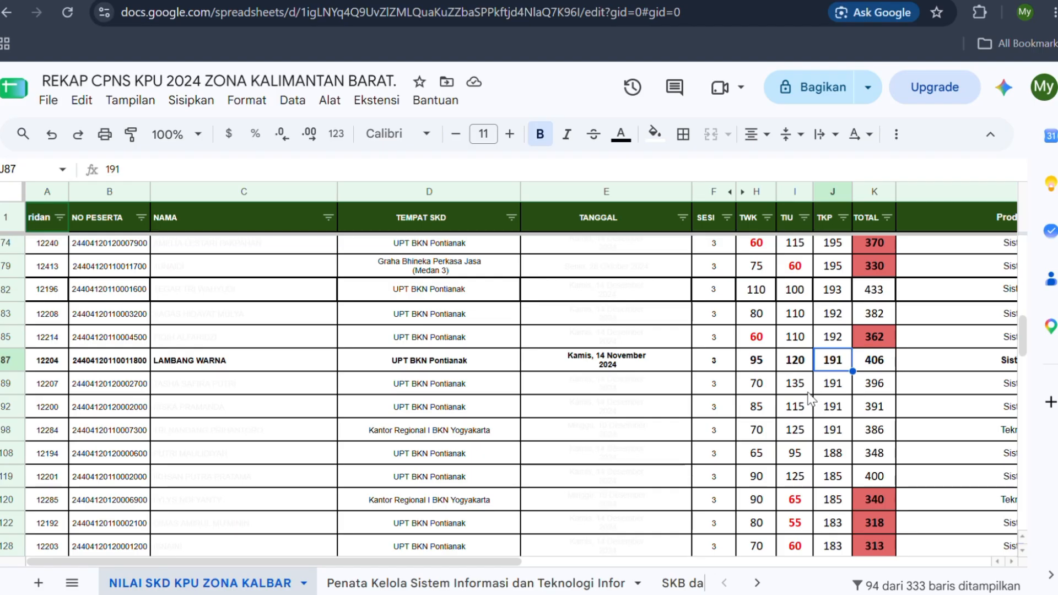
{"action": "left_click_drag", "start_coordinate": [755, 360], "coordinate": [833, 360]}
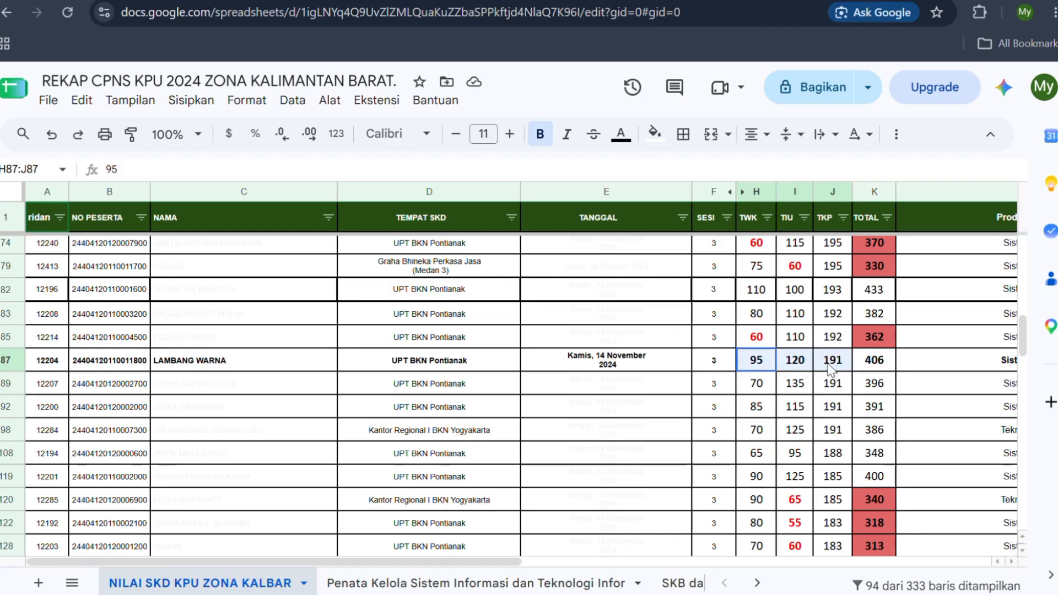
{"action": "left_click", "coordinate": [881, 359]}
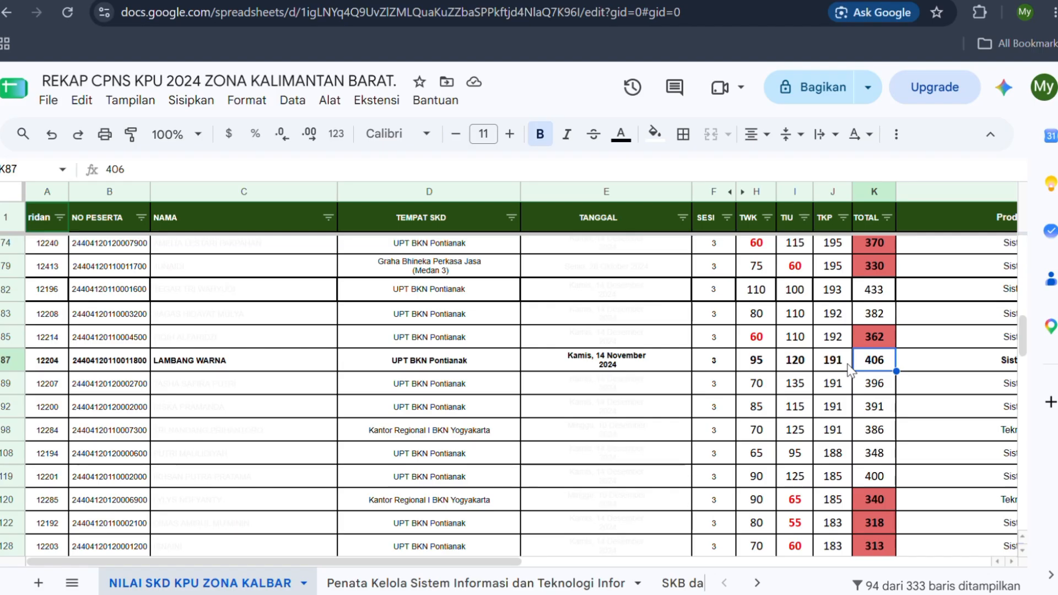
{"action": "left_click_drag", "start_coordinate": [755, 359], "coordinate": [835, 370]}
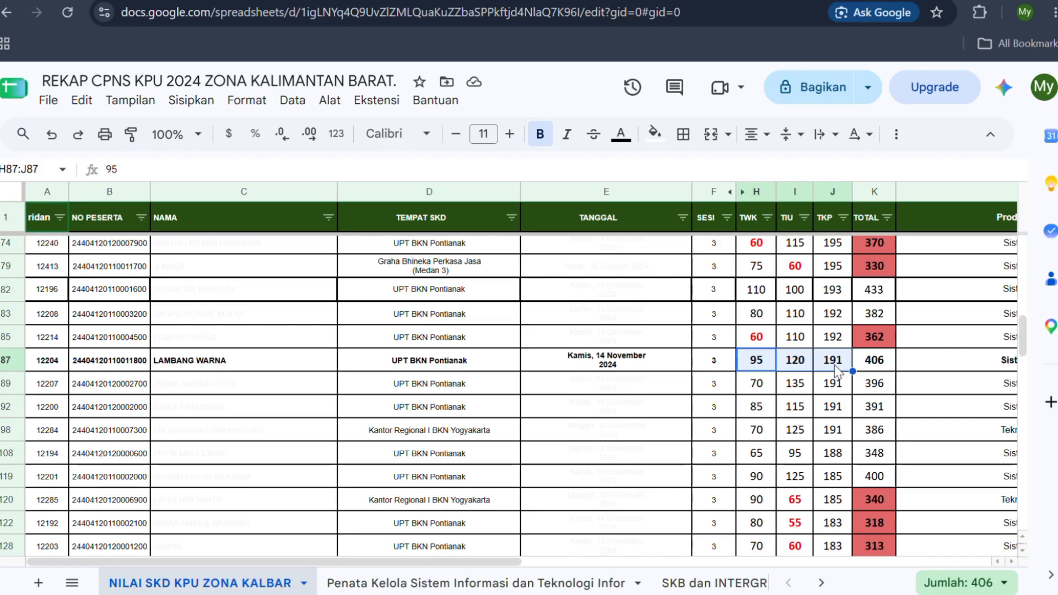
- Open the Penata Kelola Sistem Informasi sheet, select row 10 and inspect the formula in its TOTAL cell
{"action": "left_click", "coordinate": [453, 585]}
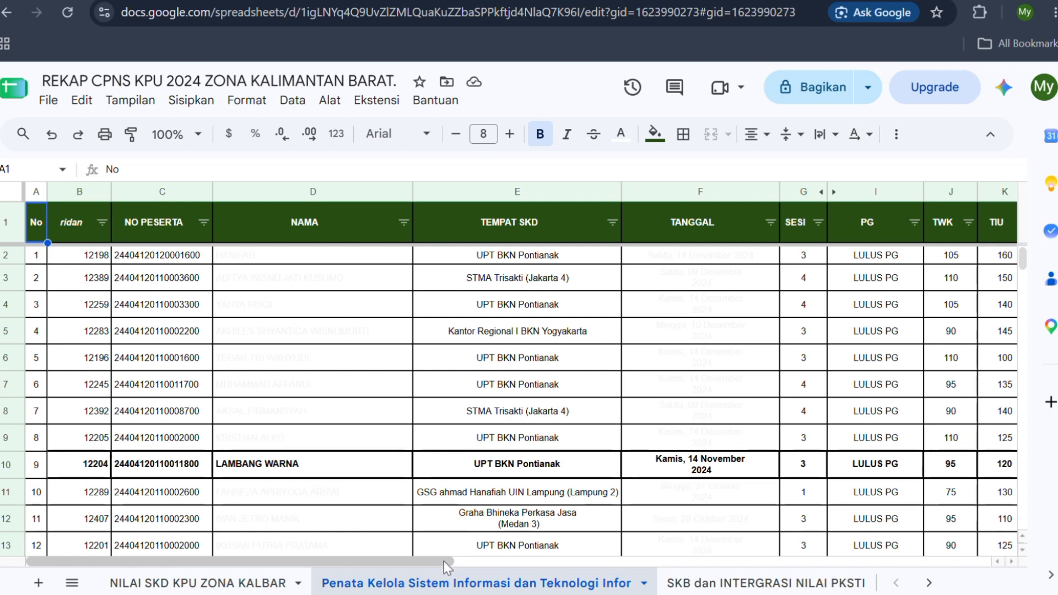
{"action": "scroll", "coordinate": [444, 561], "scroll_direction": "right", "scroll_amount": 1}
{"action": "scroll", "coordinate": [444, 564], "scroll_direction": "left", "scroll_amount": 1}
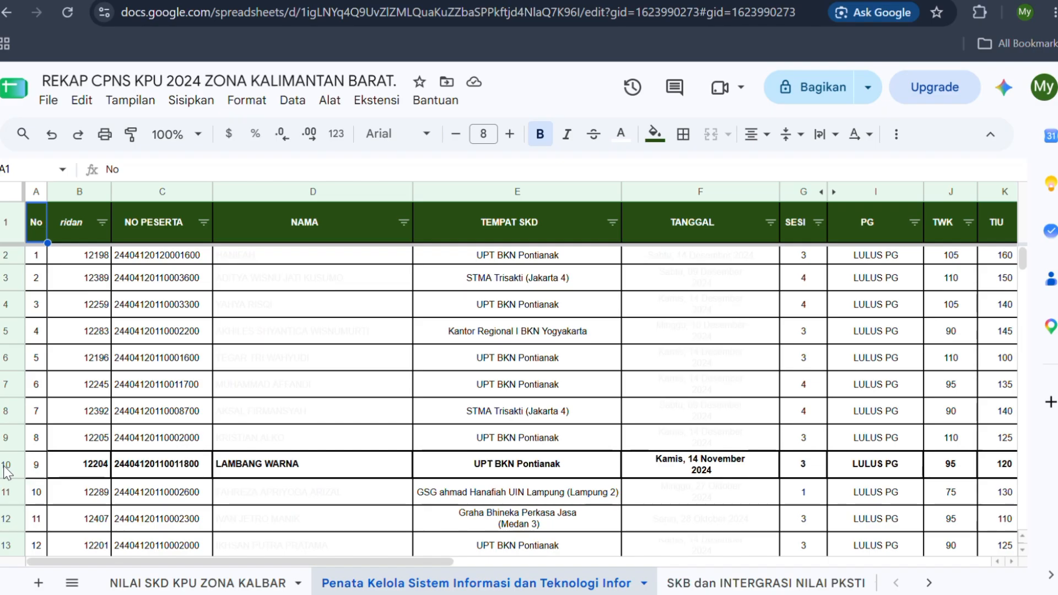
{"action": "left_click", "coordinate": [4, 463]}
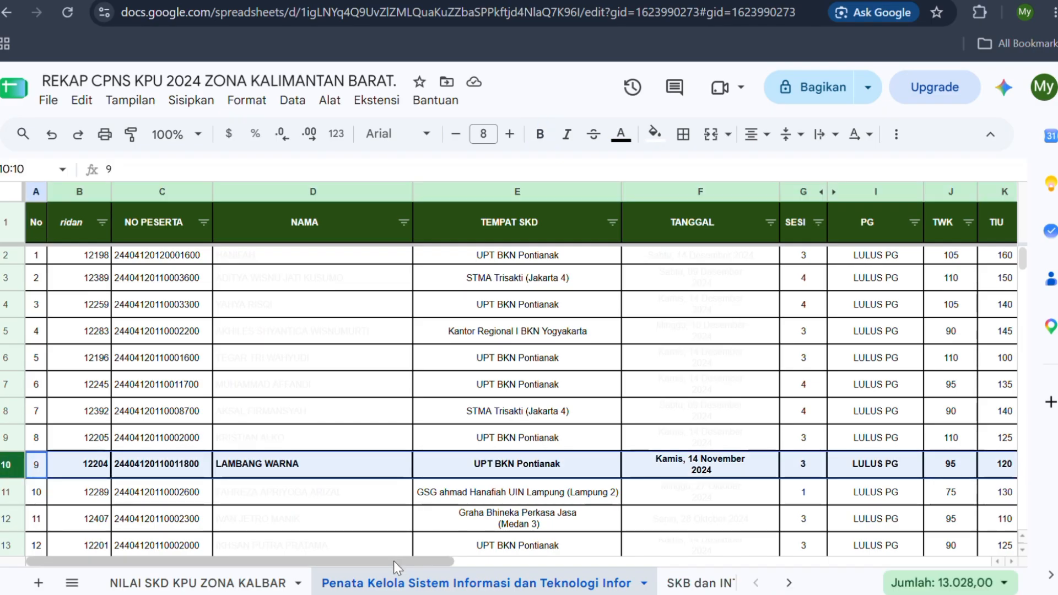
{"action": "left_click_drag", "start_coordinate": [394, 561], "coordinate": [651, 574]}
{"action": "left_click", "coordinate": [578, 465]}
{"action": "left_click", "coordinate": [601, 468]}
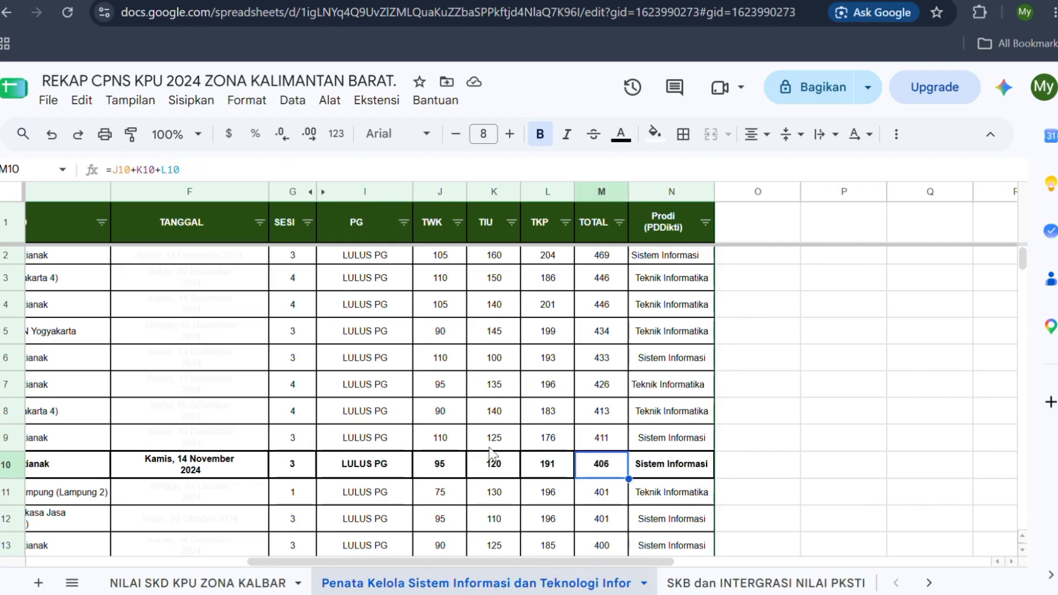
- Select row 13 and look through its score columns and participant columns for comparison with row 10
{"action": "scroll", "coordinate": [501, 463], "scroll_direction": "down", "scroll_amount": 2}
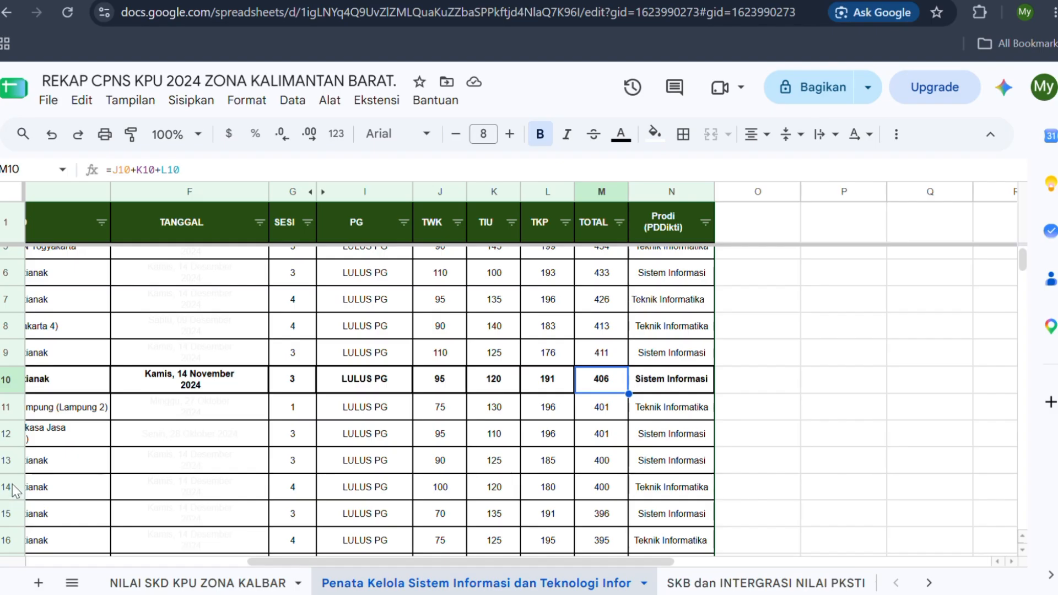
{"action": "left_click", "coordinate": [24, 457]}
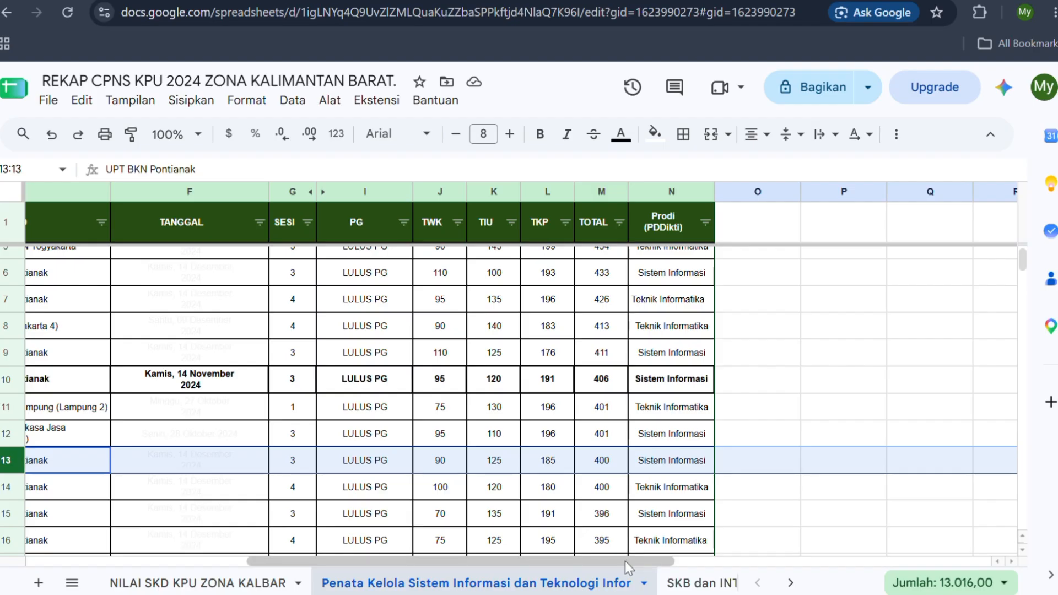
{"action": "left_click_drag", "start_coordinate": [625, 561], "coordinate": [371, 566]}
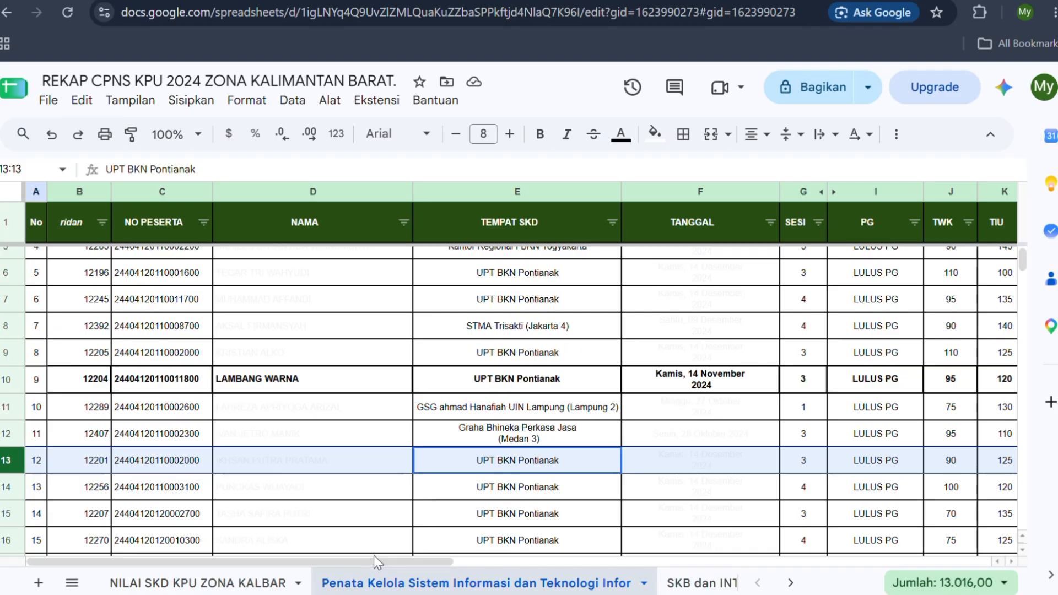
- Open the SKB dan INTERGRASI NILAI PKSTI sheet and select row 27 to review its SKD scores
{"action": "left_click", "coordinate": [693, 584]}
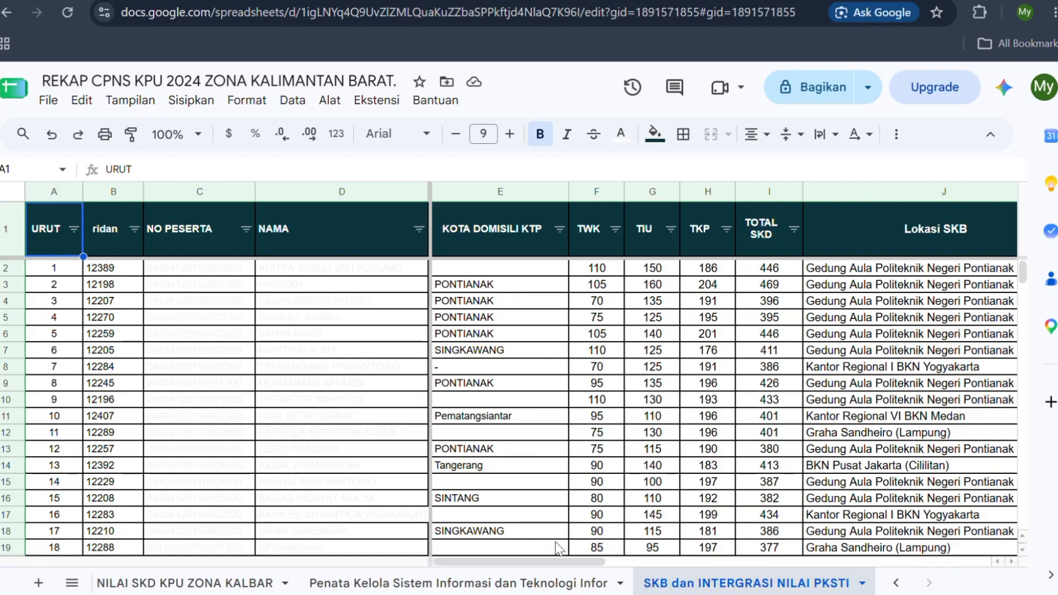
{"action": "left_click_drag", "start_coordinate": [558, 562], "coordinate": [527, 563]}
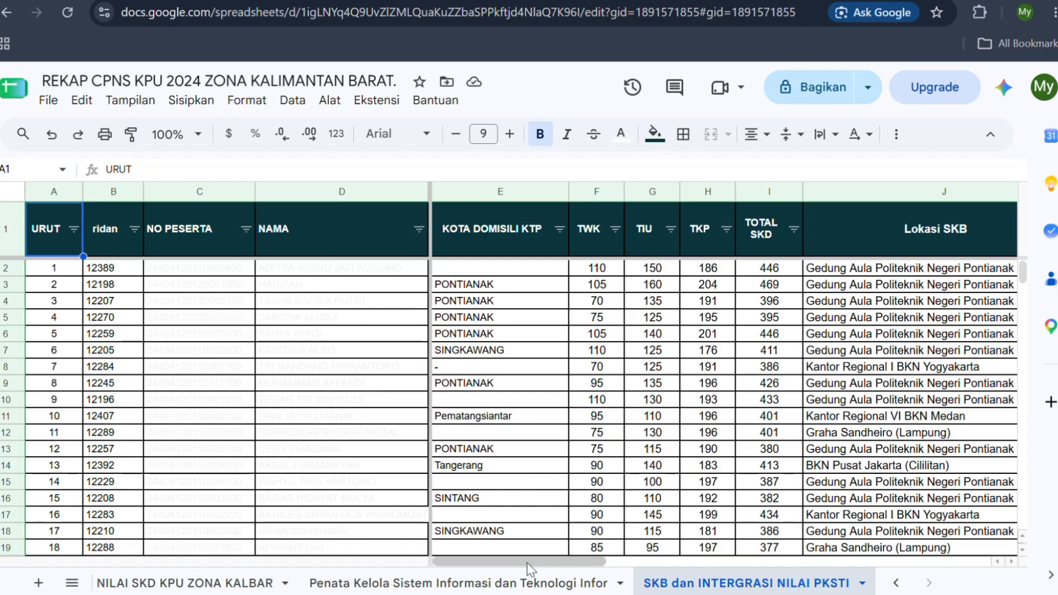
{"action": "scroll", "coordinate": [435, 443], "scroll_direction": "down", "scroll_amount": 5}
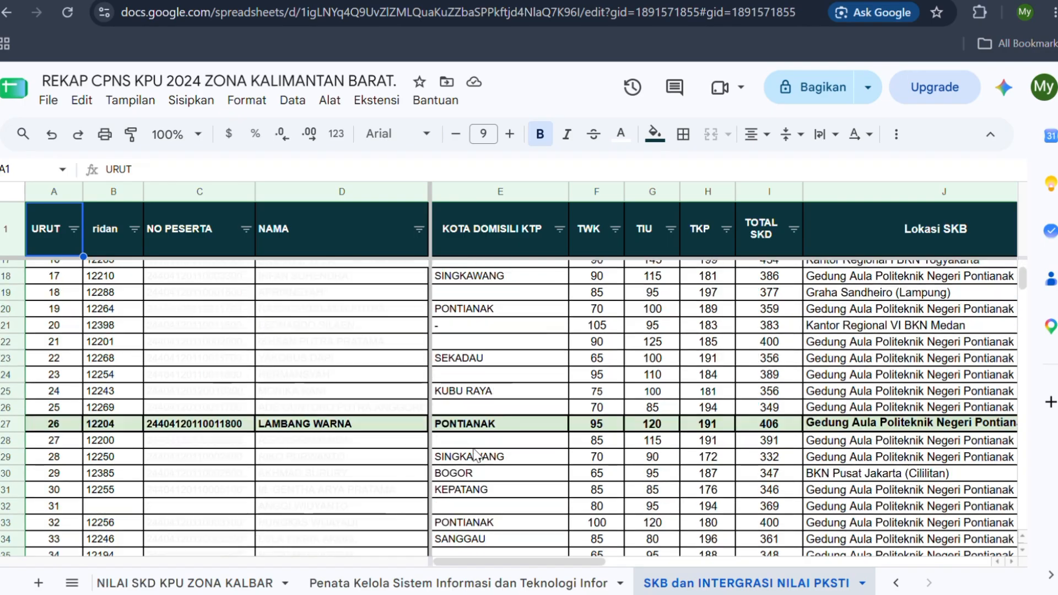
{"action": "left_click", "coordinate": [5, 423]}
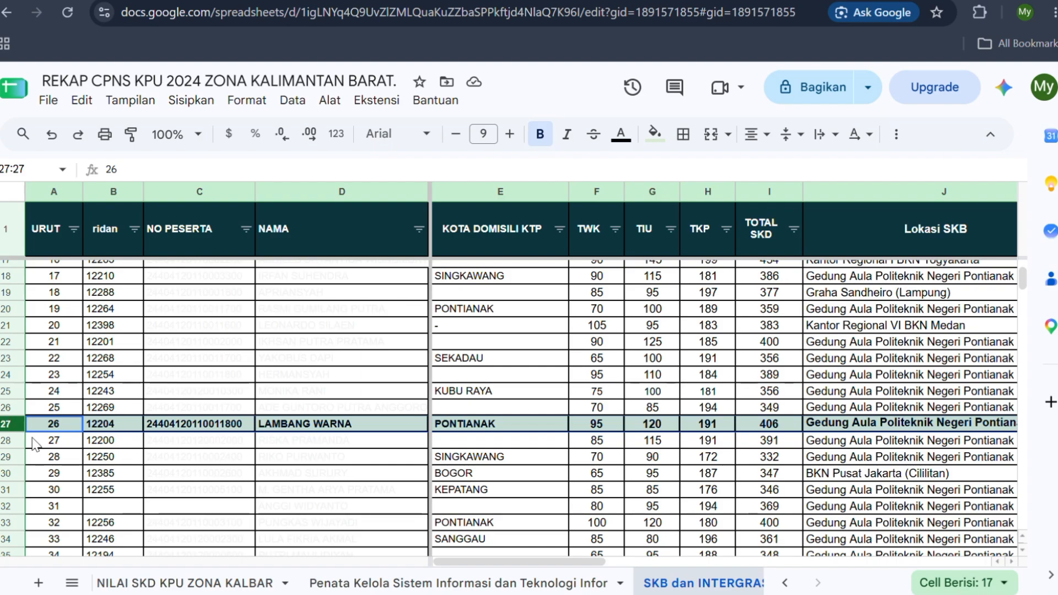
{"action": "left_click_drag", "start_coordinate": [539, 562], "coordinate": [547, 563]}
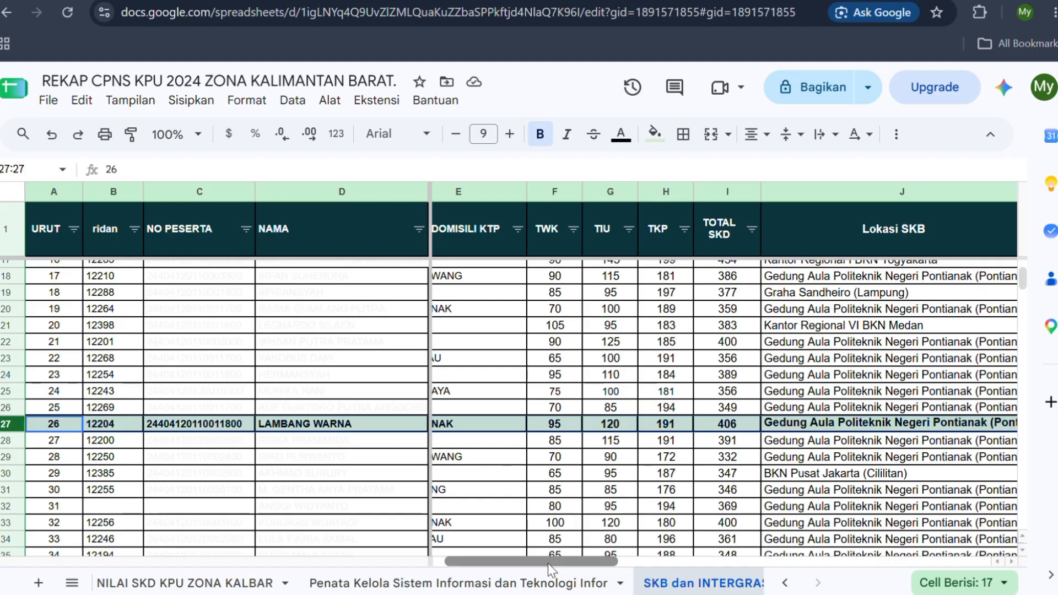
{"action": "left_click_drag", "start_coordinate": [547, 563], "coordinate": [468, 558]}
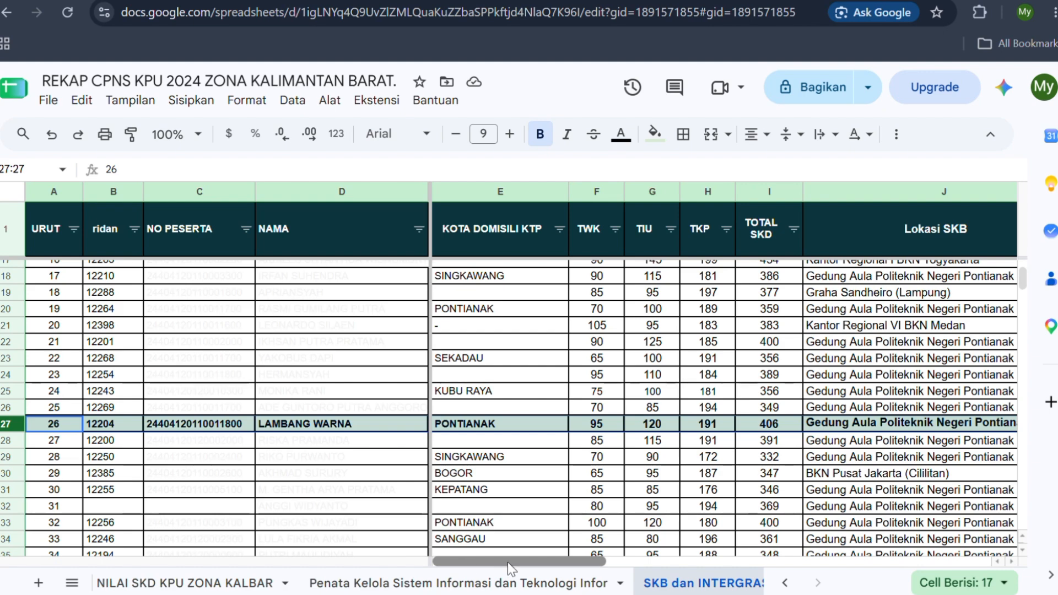
- Examine the SCORE SKB value in row 27 and bring the final score columns into view
{"action": "left_click_drag", "start_coordinate": [507, 562], "coordinate": [699, 577]}
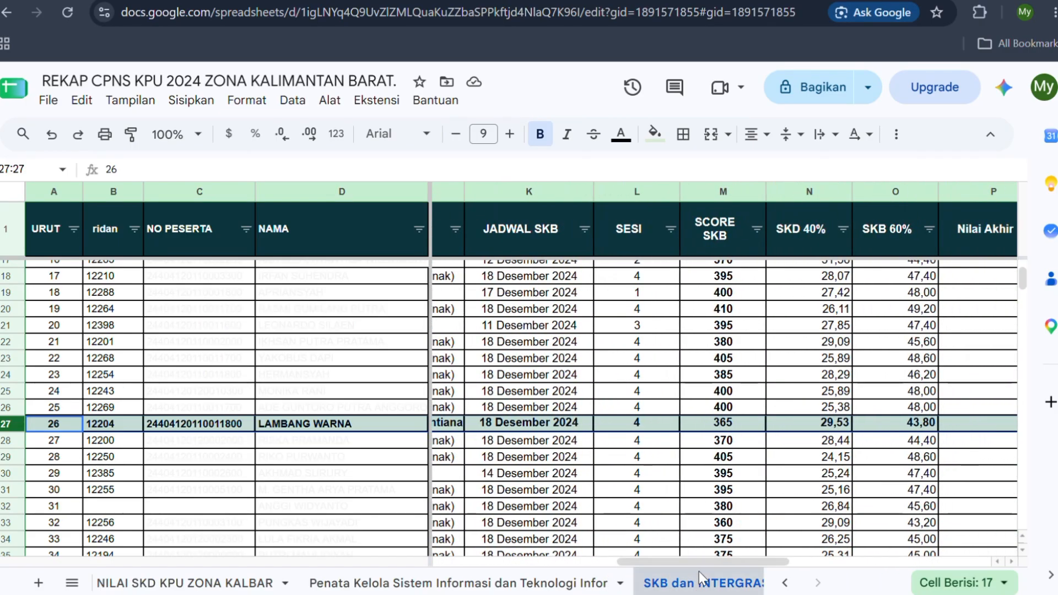
{"action": "left_click", "coordinate": [713, 431]}
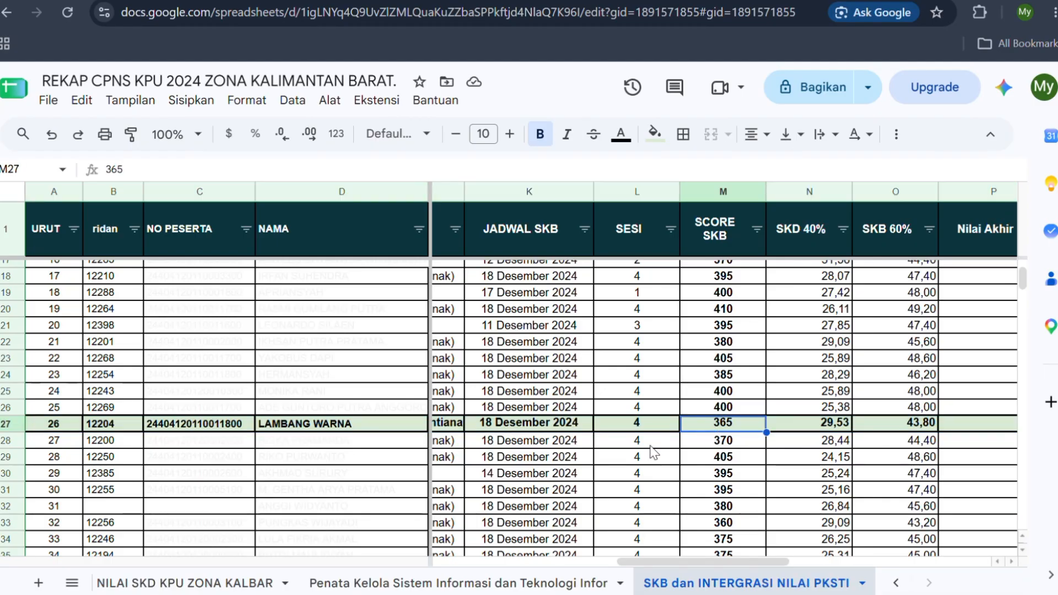
{"action": "left_click_drag", "start_coordinate": [646, 539], "coordinate": [648, 552]}
{"action": "left_click", "coordinate": [713, 410]}
{"action": "left_click", "coordinate": [712, 423]}
{"action": "left_click_drag", "start_coordinate": [734, 562], "coordinate": [797, 566]}
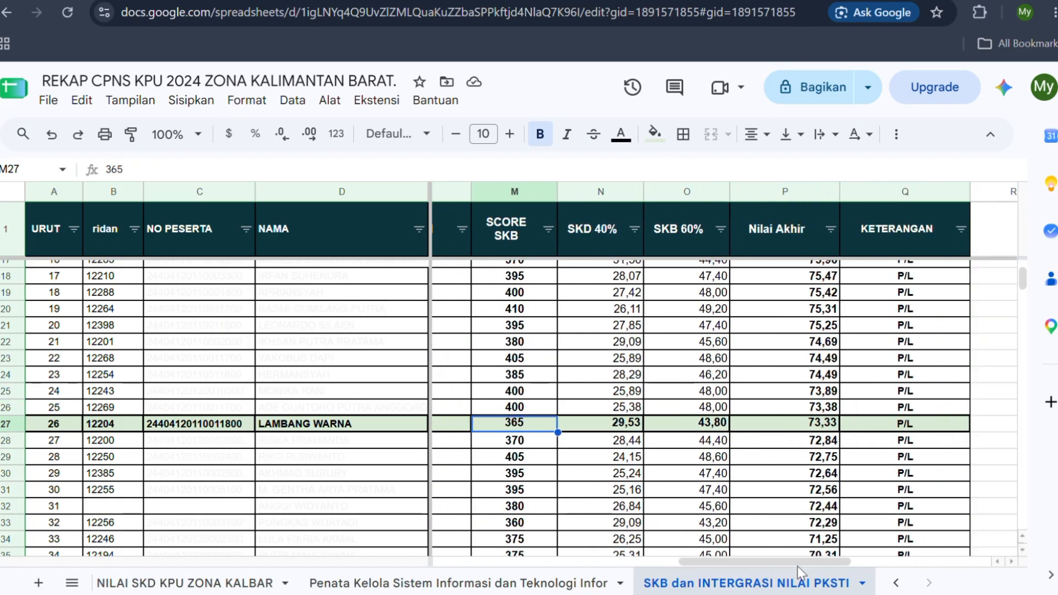
- Compare the SKD 40% and SKB 60% formulas in row 27
{"action": "left_click", "coordinate": [708, 424]}
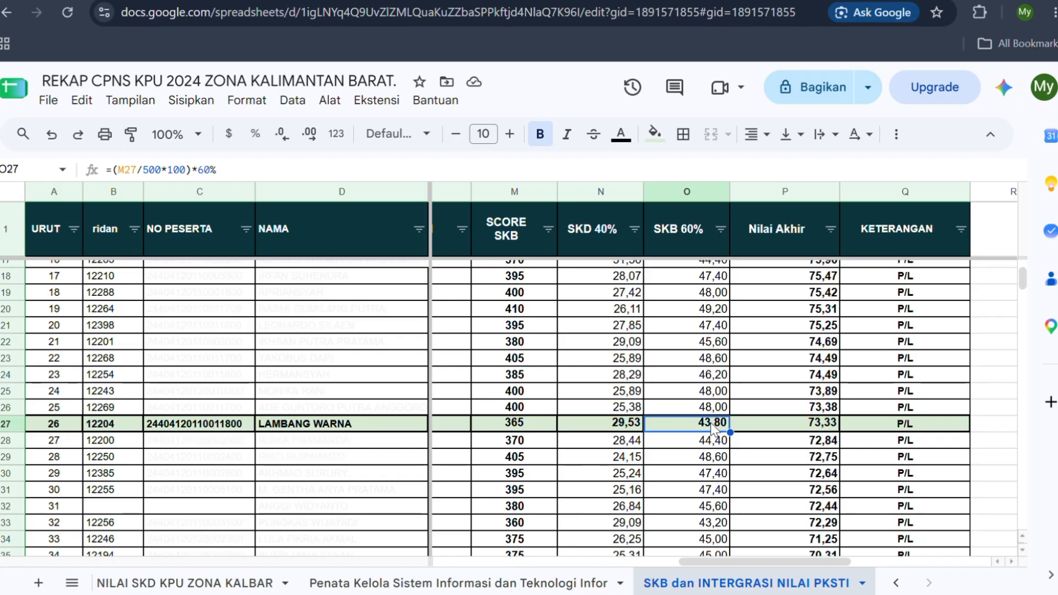
{"action": "left_click", "coordinate": [627, 425]}
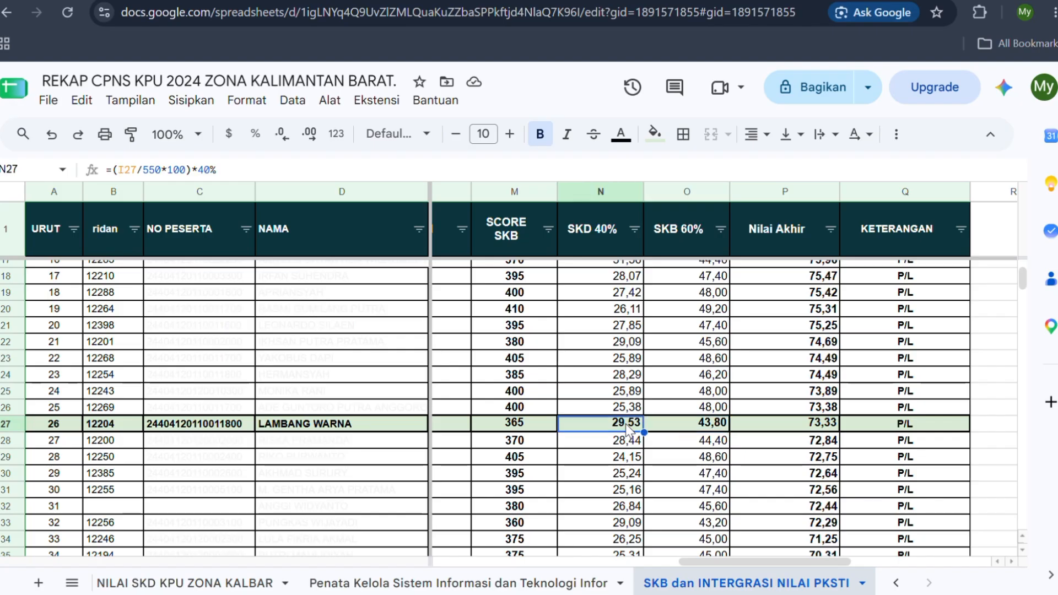
{"action": "left_click", "coordinate": [690, 429]}
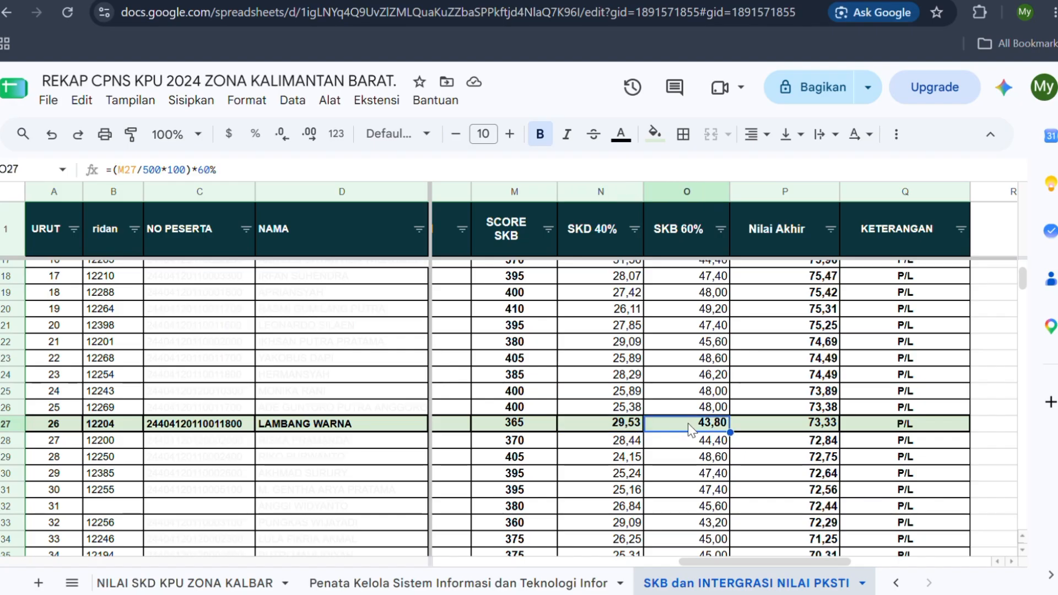
{"action": "left_click", "coordinate": [628, 430]}
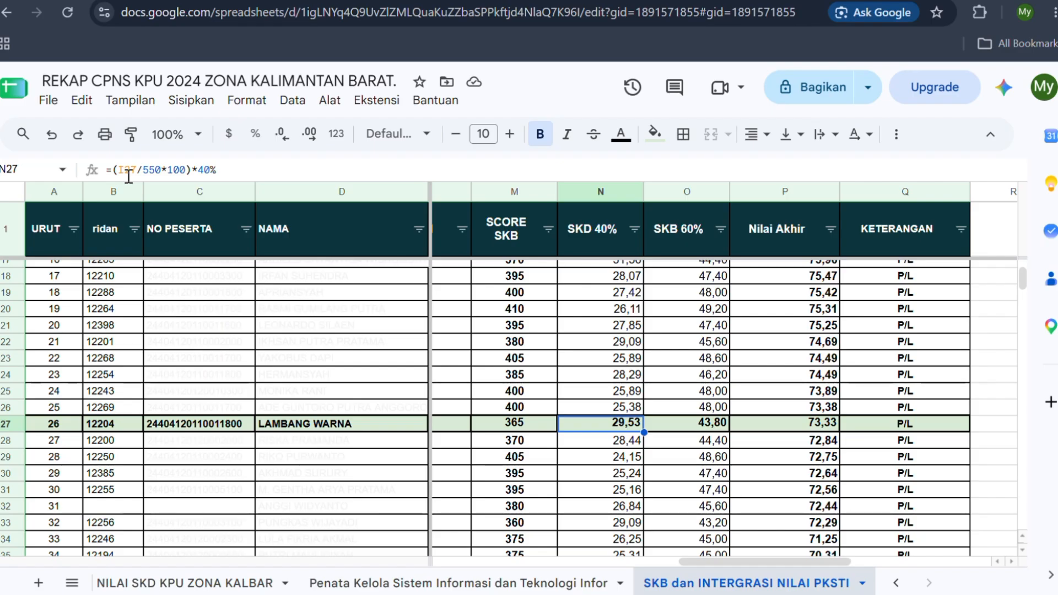
- Return to the TOTAL SKD column, reopen the calculator, clear it and add 150, 175 and 225 for the maximum SKD score
{"action": "left_click_drag", "start_coordinate": [688, 561], "coordinate": [510, 567]}
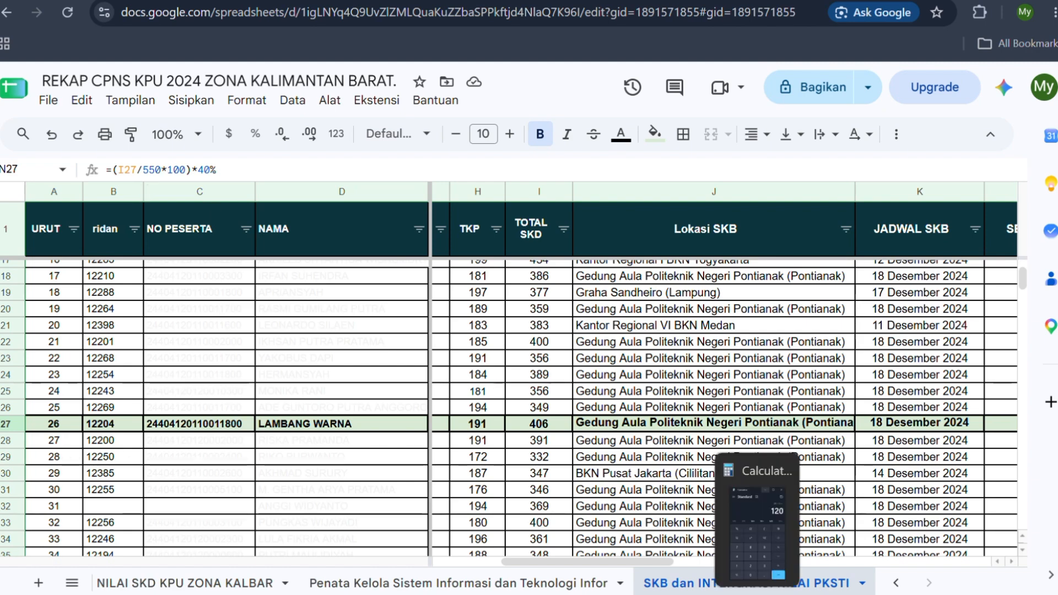
{"action": "left_click", "coordinate": [756, 594]}
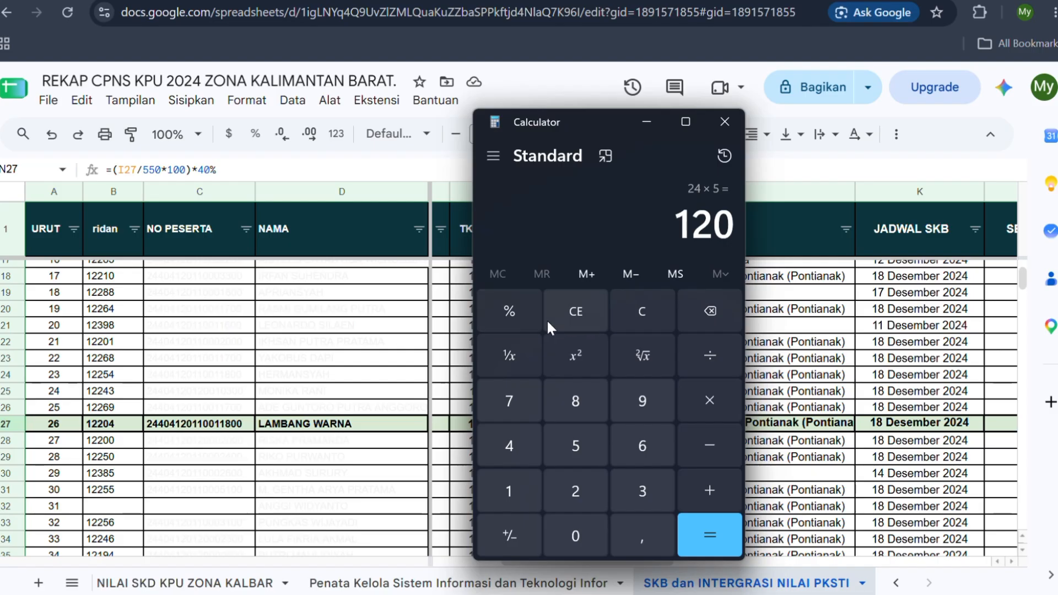
{"action": "left_click", "coordinate": [573, 320]}
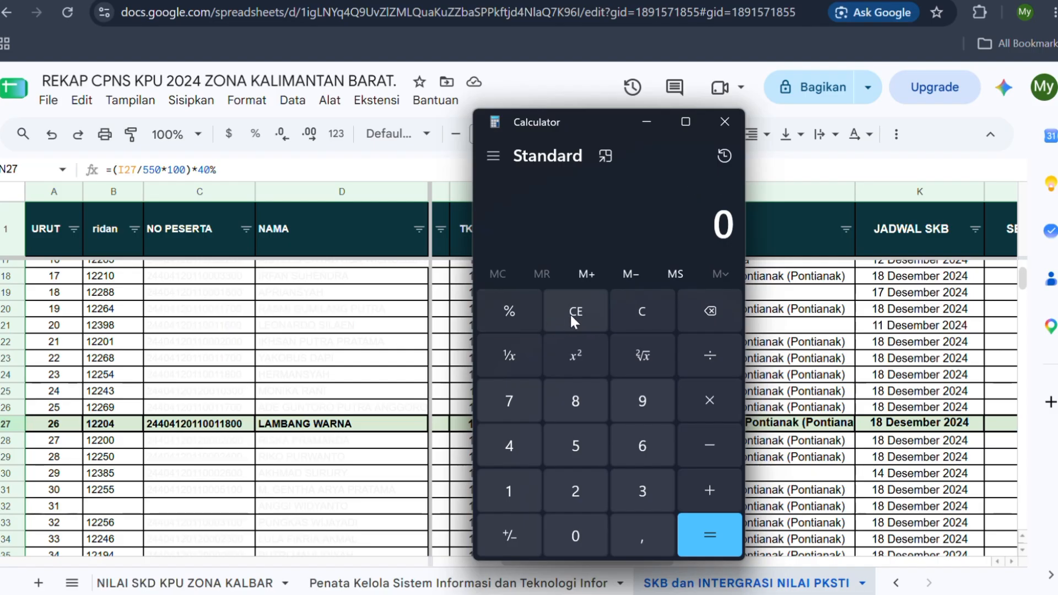
{"action": "type", "text": "150"}
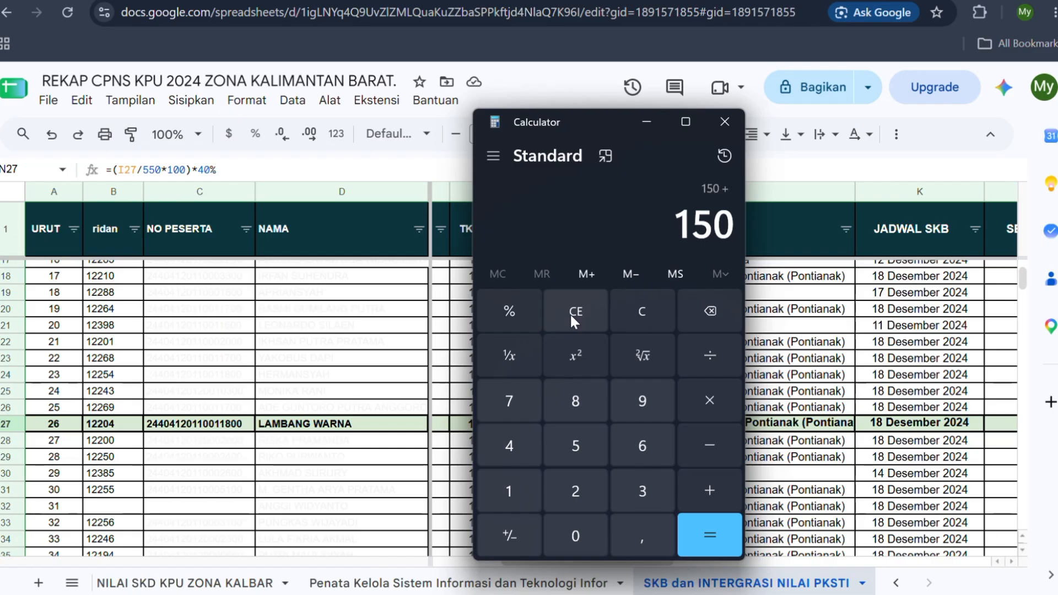
{"action": "type", "text": "175+"}
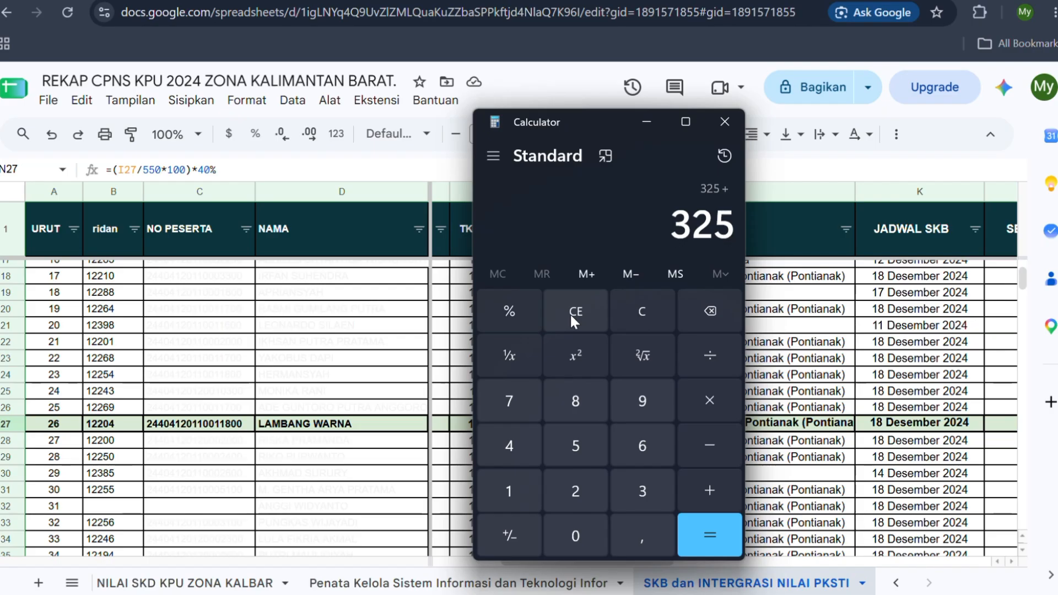
{"action": "type", "text": "225"}
{"action": "key", "text": "Return"}
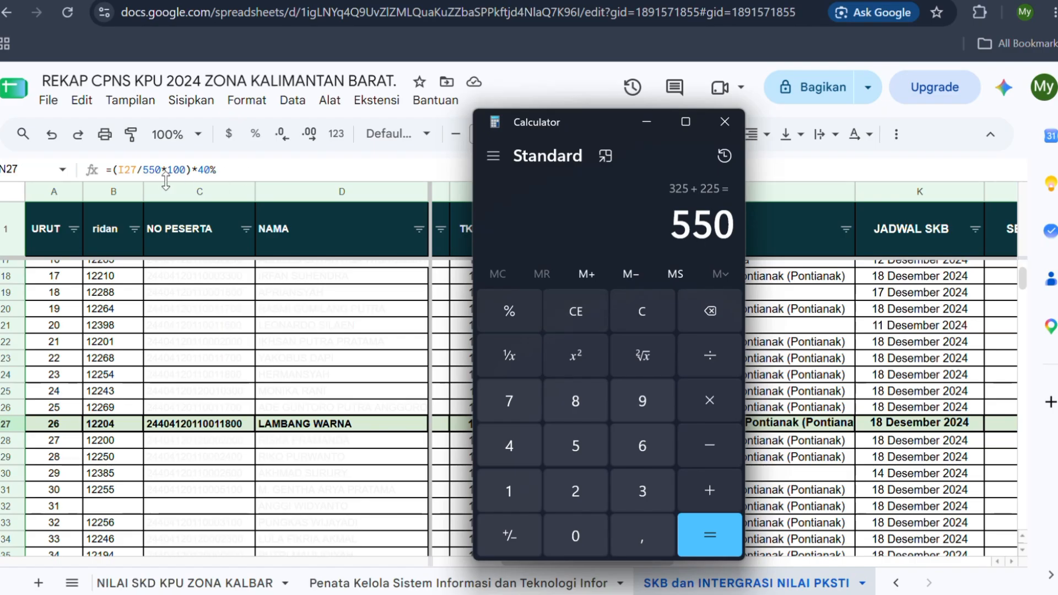
- Minimize the calculator and examine the SKB 60% formula in row 27 together with the SCORE SKB value it uses
{"action": "left_click", "coordinate": [647, 123]}
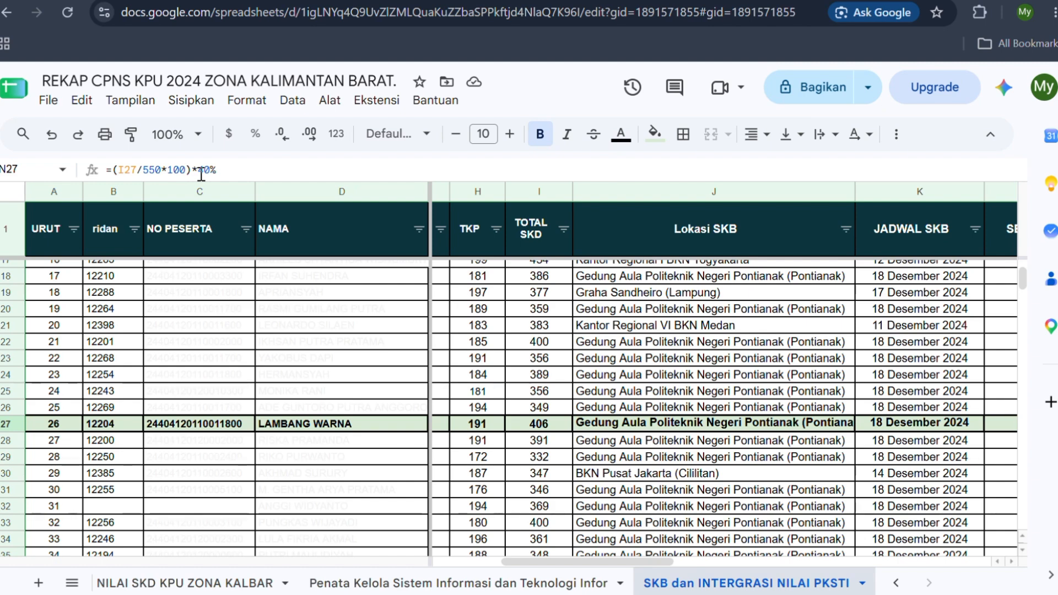
{"action": "left_click_drag", "start_coordinate": [662, 567], "coordinate": [801, 578]}
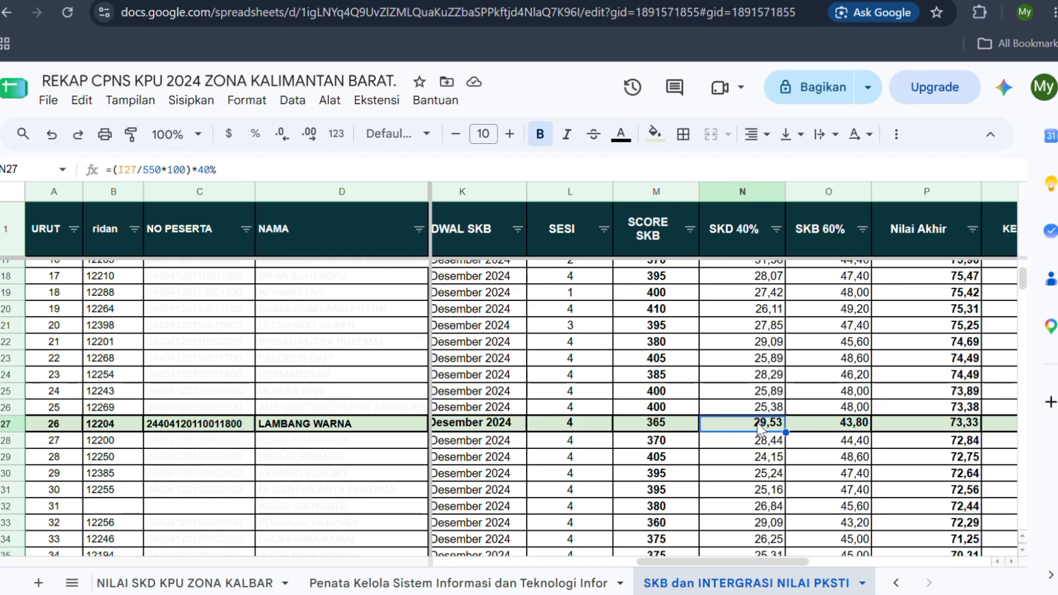
{"action": "left_click", "coordinate": [823, 426]}
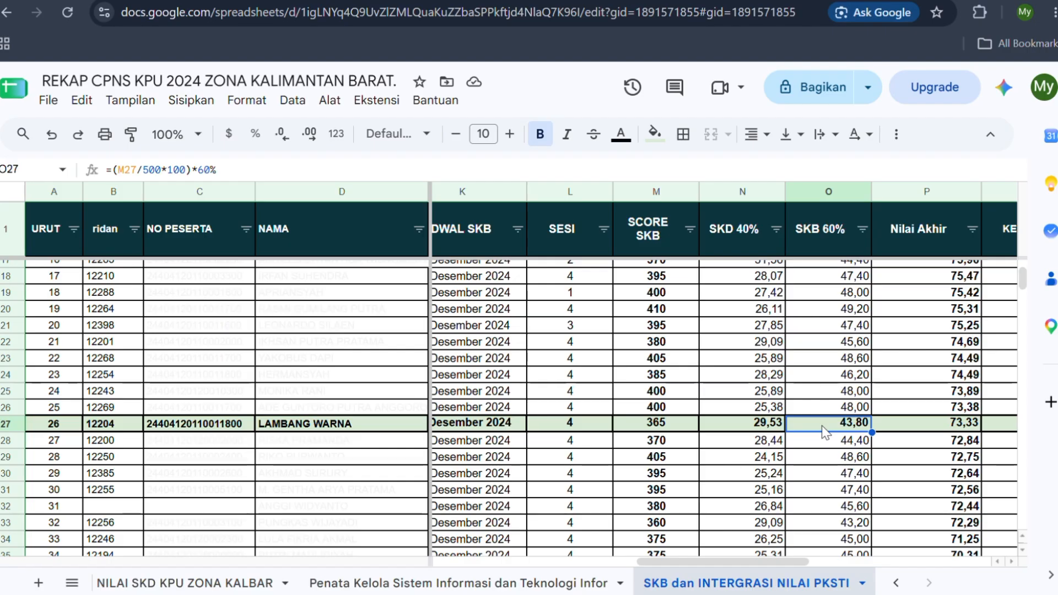
{"action": "left_click", "coordinate": [648, 428]}
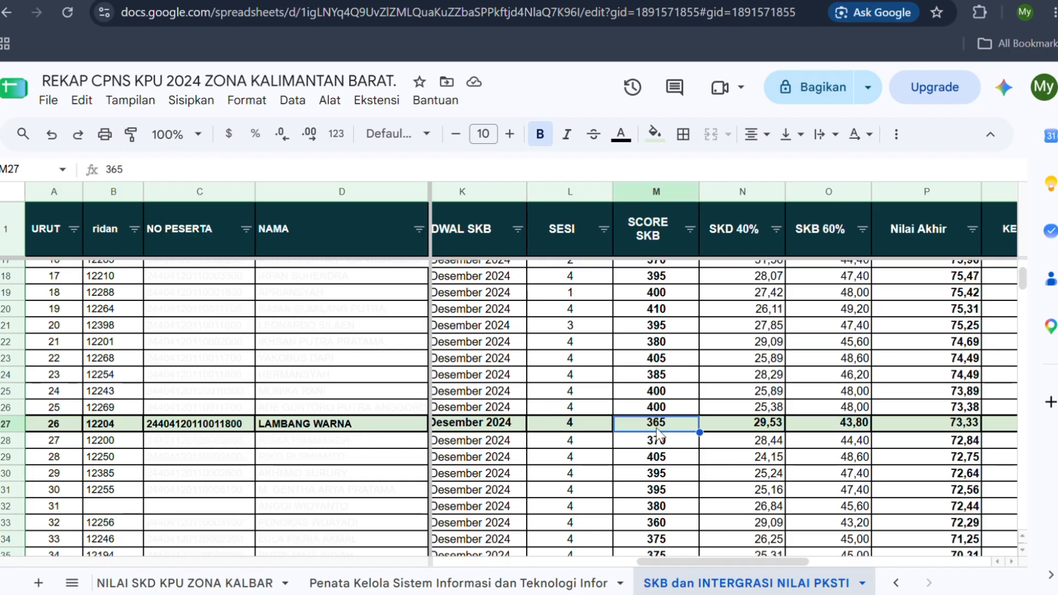
{"action": "key", "text": "Right"}
{"action": "key", "text": "Right"}
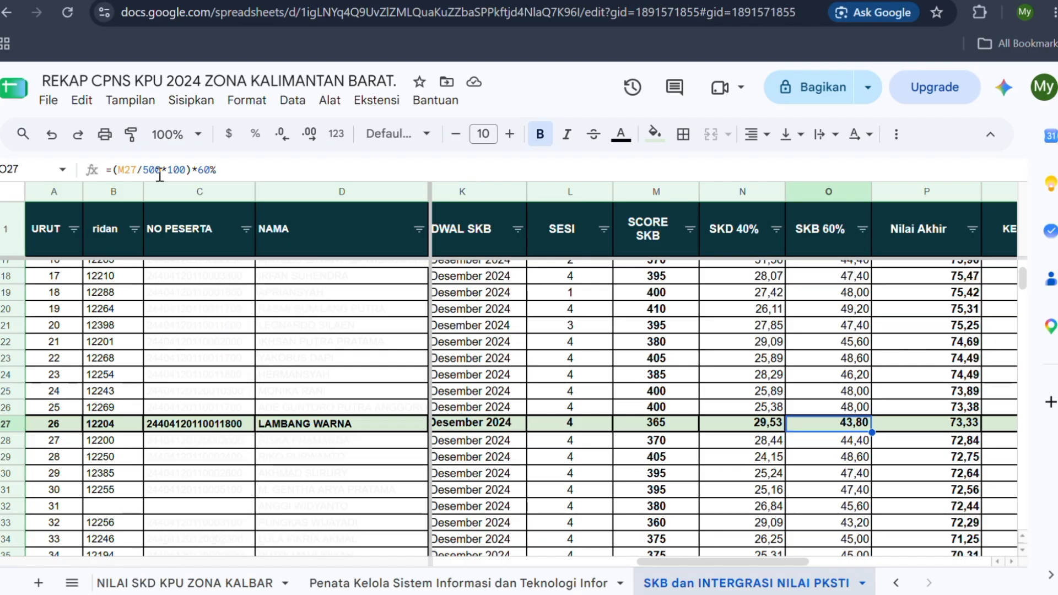
- Bring back the calculator, clear it, multiply 100 by 5 for the maximum SKB score, and minimize it again
{"action": "key", "text": "alt+Tab"}
{"action": "left_click", "coordinate": [583, 315]}
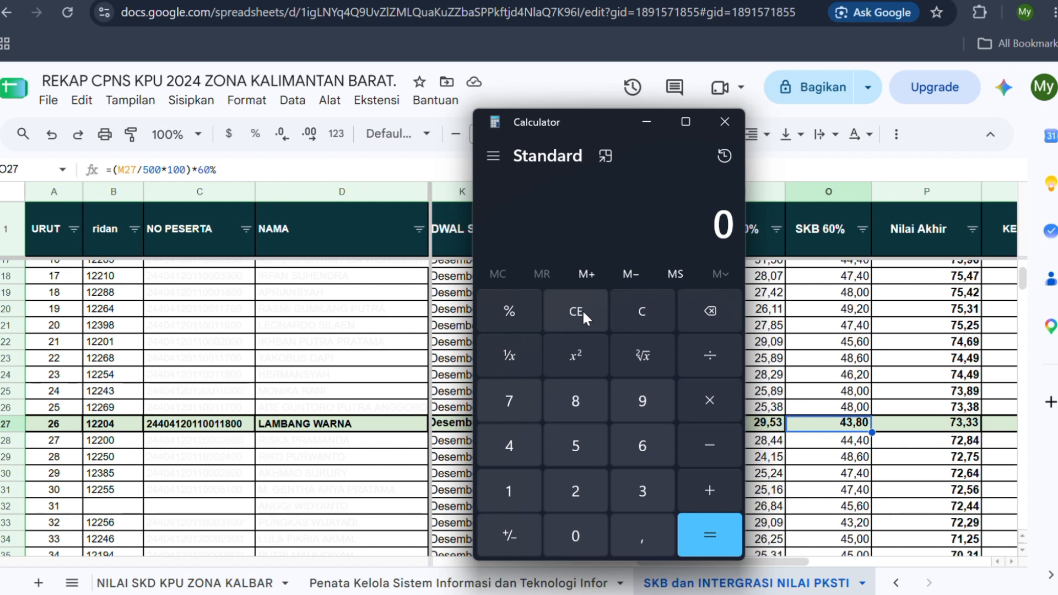
{"action": "type", "text": "100*5"}
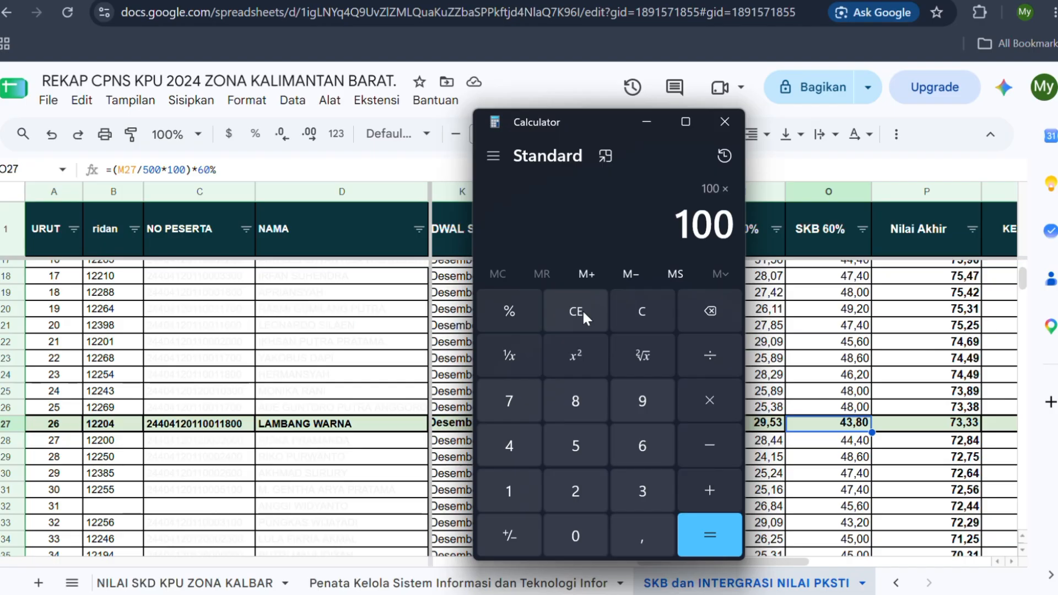
{"action": "key", "text": "Return"}
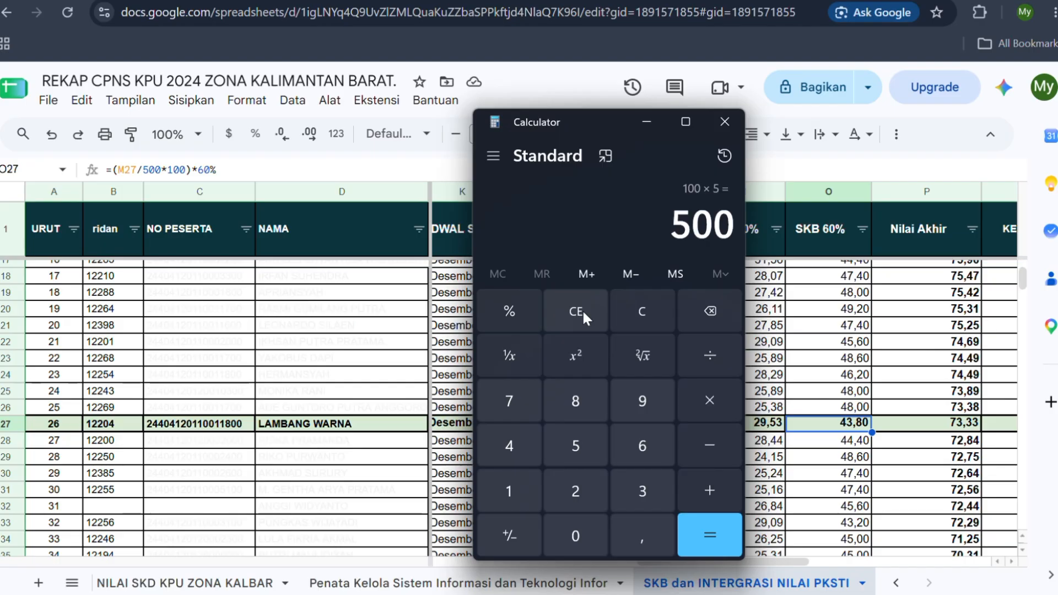
{"action": "left_click", "coordinate": [646, 122]}
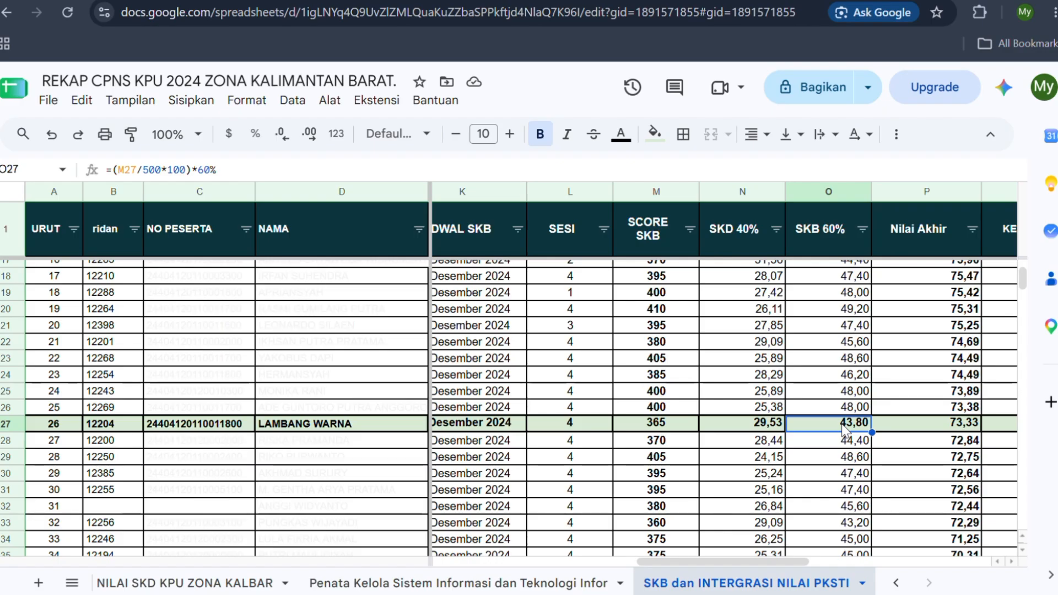
- Examine the Nilai Akhir formula in row 27 and the SKD 40% and SKB 60% cells that it adds
{"action": "left_click_drag", "start_coordinate": [738, 562], "coordinate": [785, 562]}
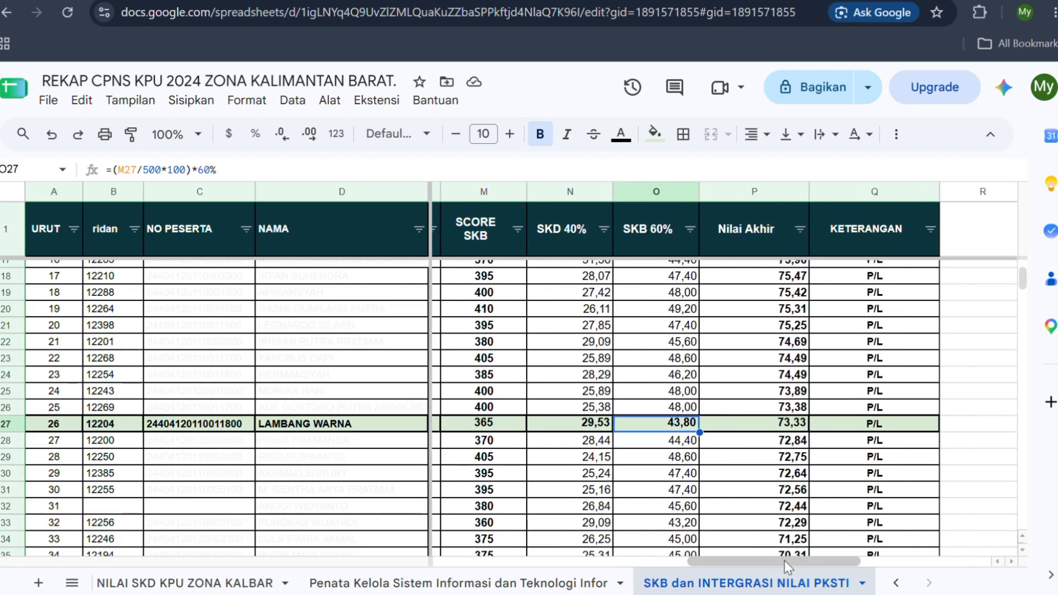
{"action": "left_click", "coordinate": [762, 425]}
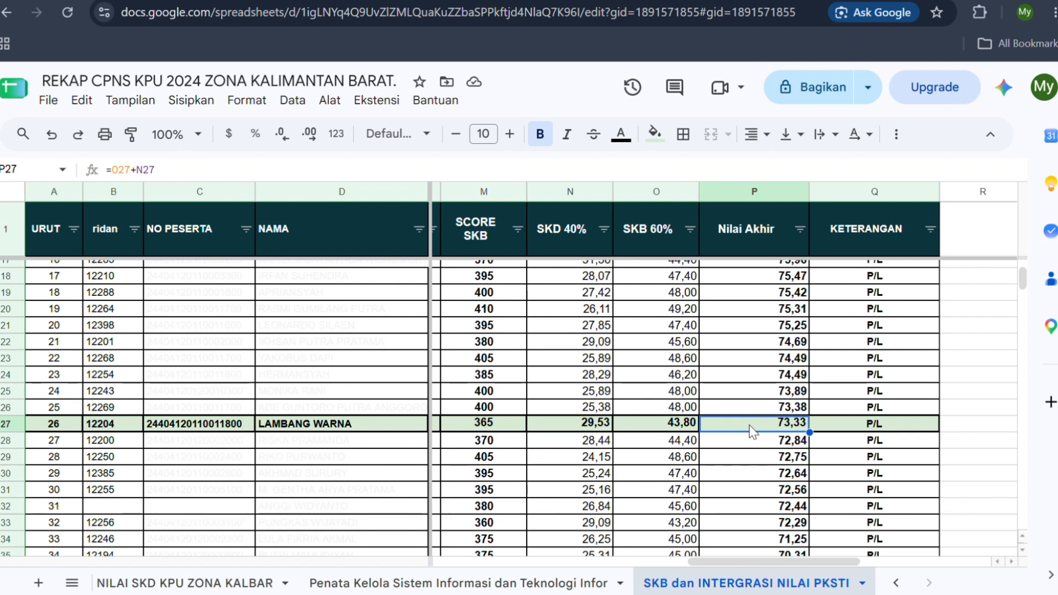
{"action": "left_click", "coordinate": [603, 431]}
{"action": "left_click", "coordinate": [677, 427]}
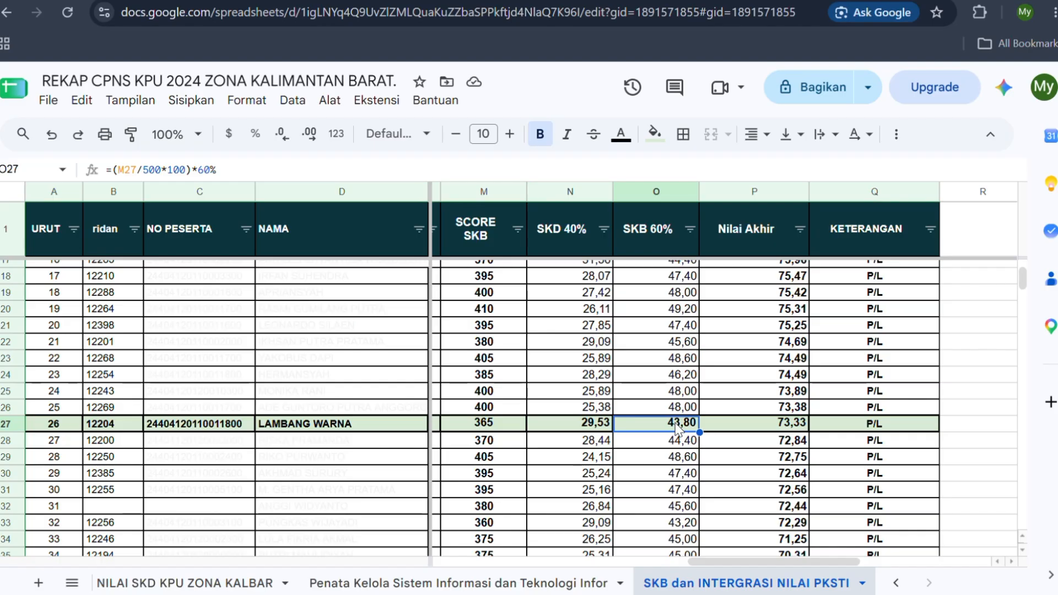